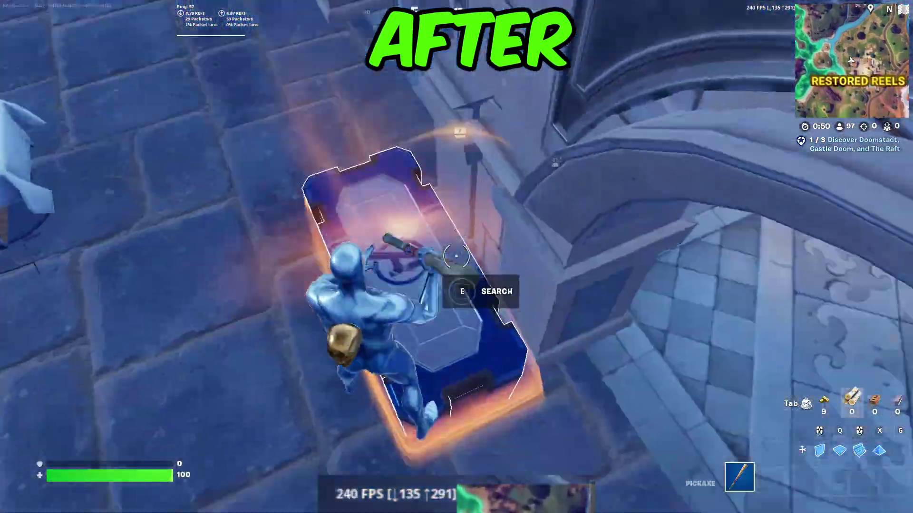
key(e)
key(e)
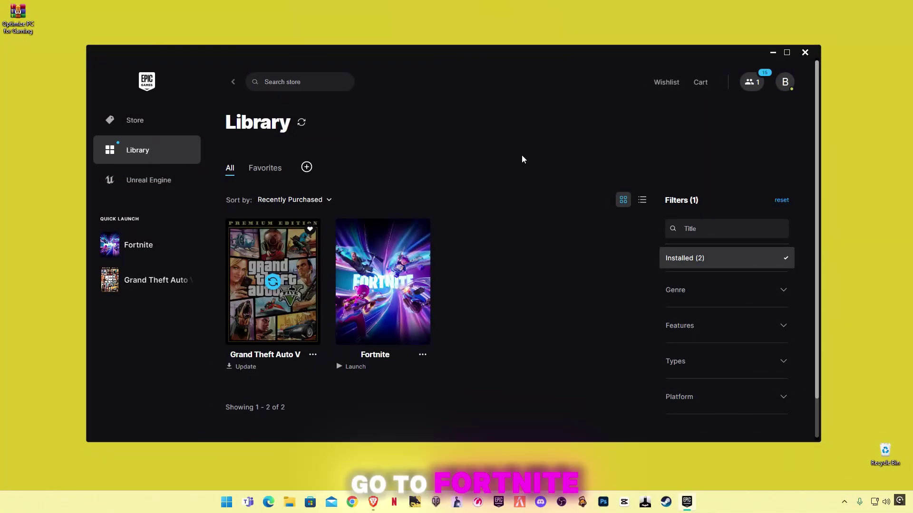
Review Fortnite's installation options from the Epic Games library and close them without applying changes.
click(422, 357)
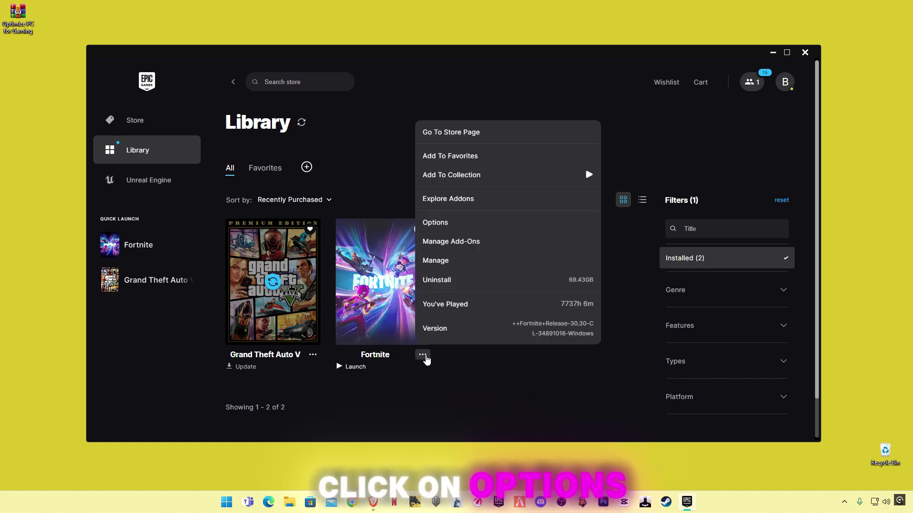
click(439, 229)
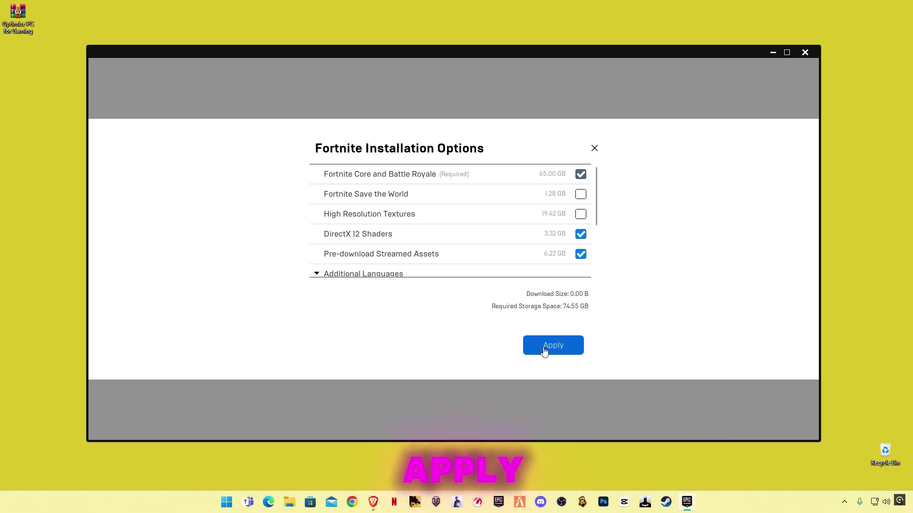
click(594, 149)
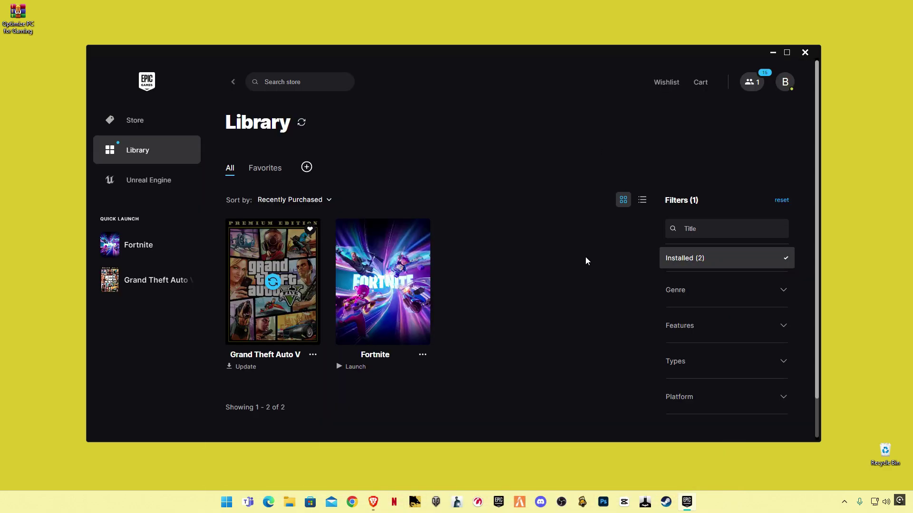
click(374, 501)
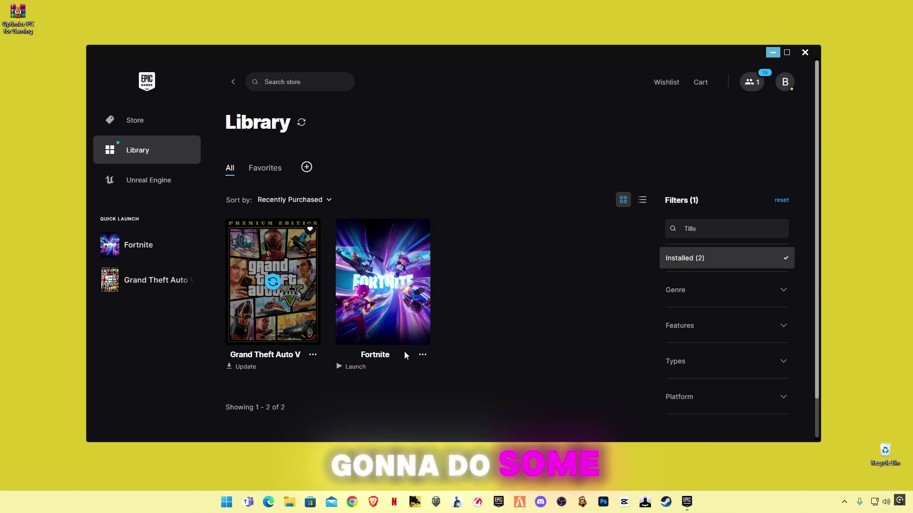
Minimize the launcher, search Windows Settings for "game", and turn Game Mode off.
click(773, 53)
click(227, 503)
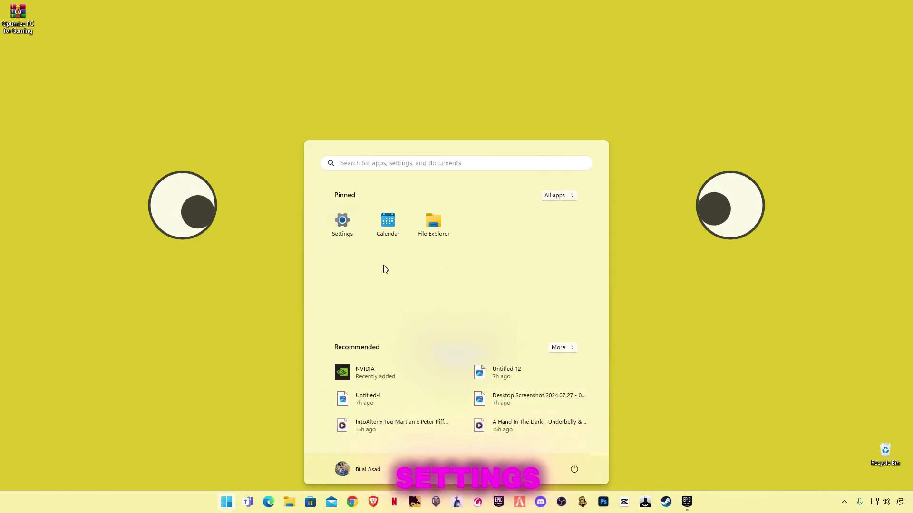
click(343, 223)
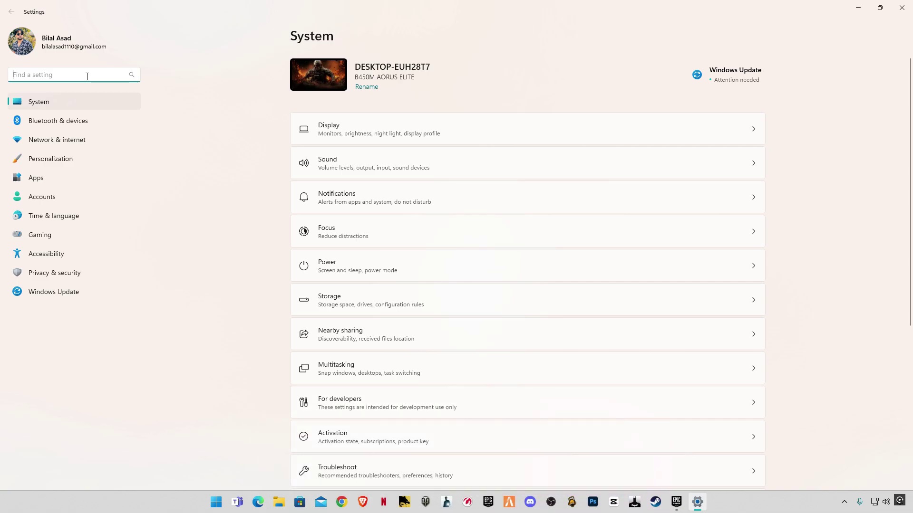
click(87, 76)
text(game)
key(Return)
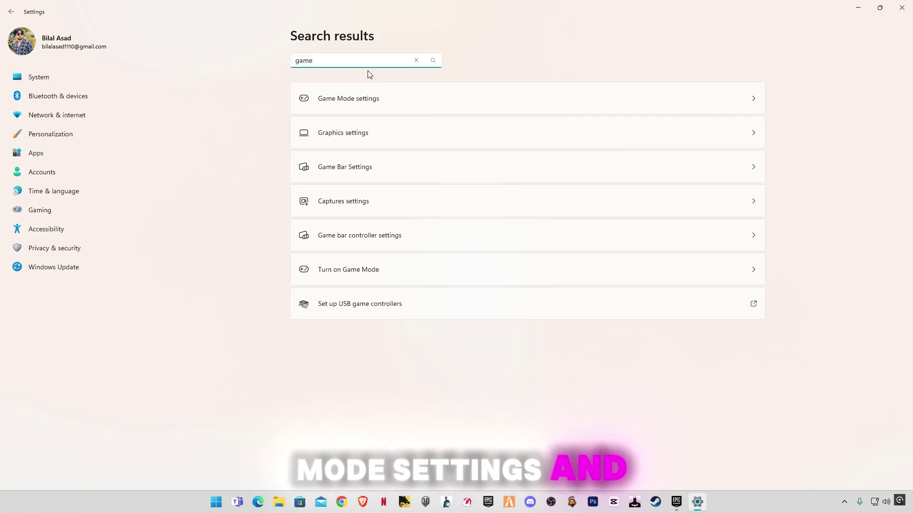
click(349, 100)
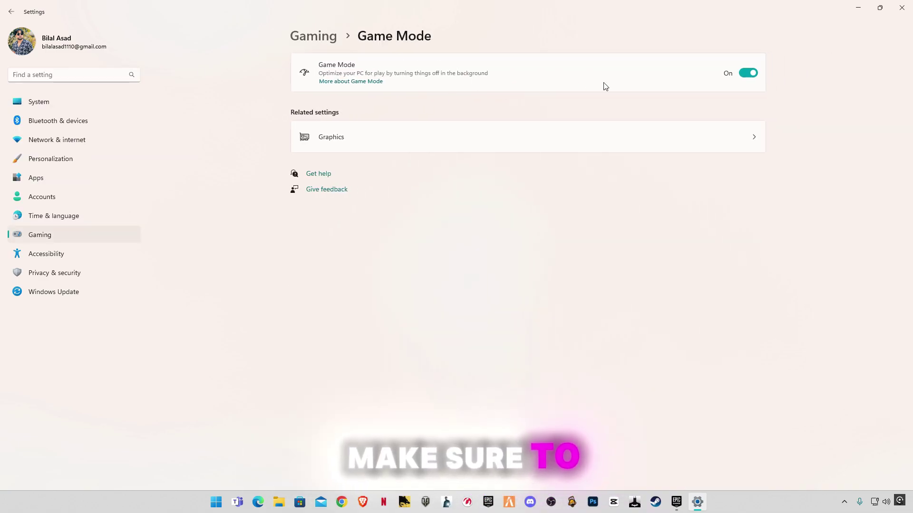
click(749, 73)
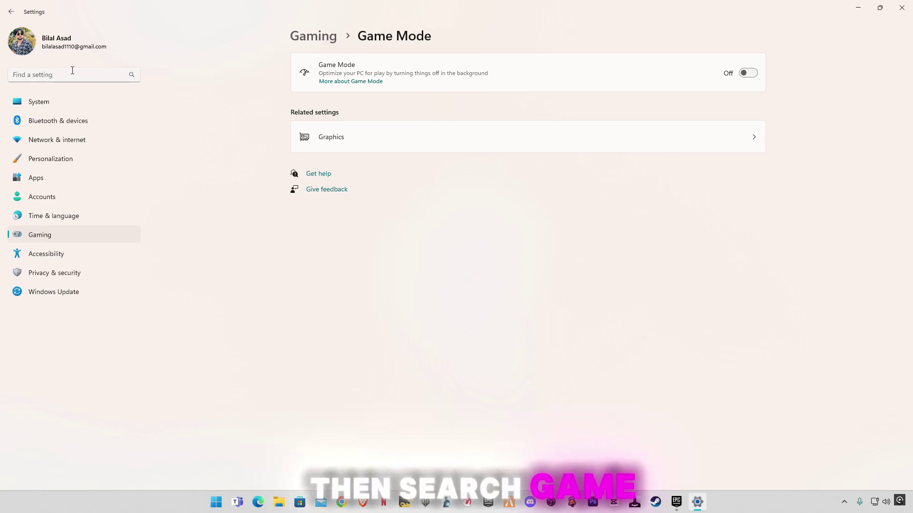
Search Windows Settings for "game" and check the Game Bar settings for the controller option.
text(game)
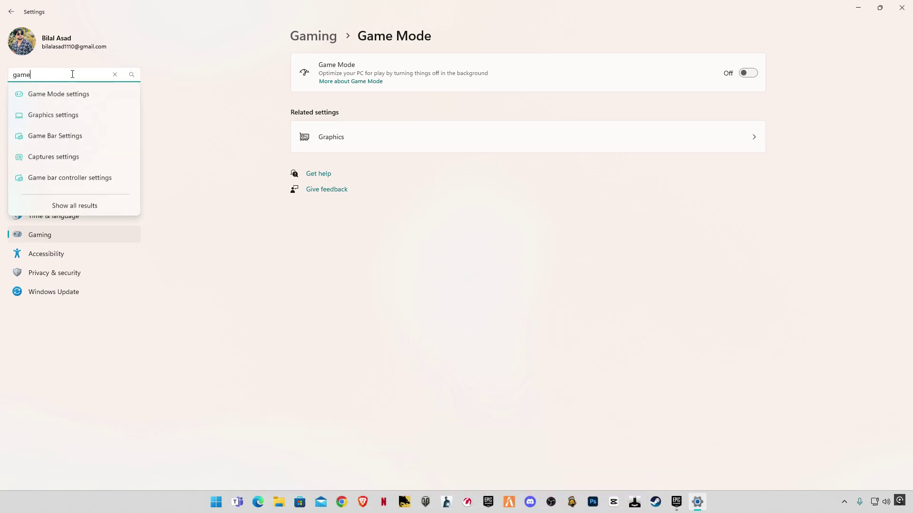
key(Return)
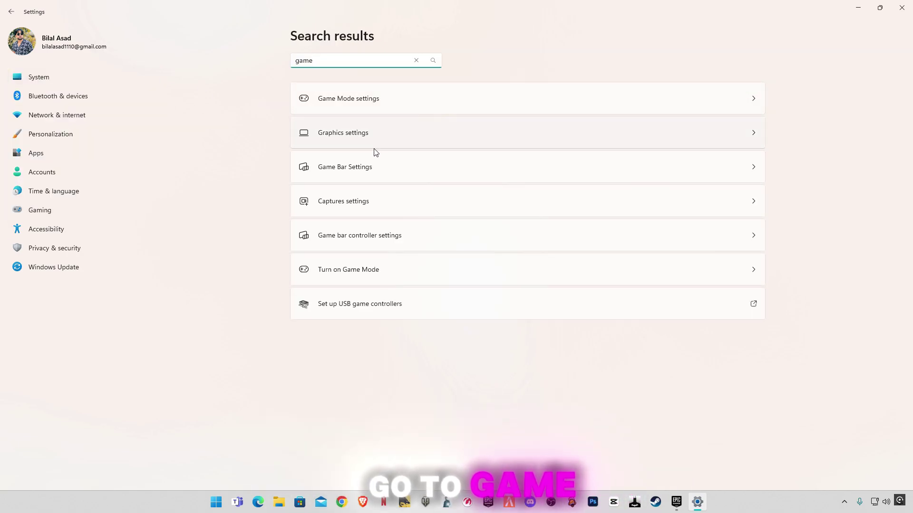
click(373, 167)
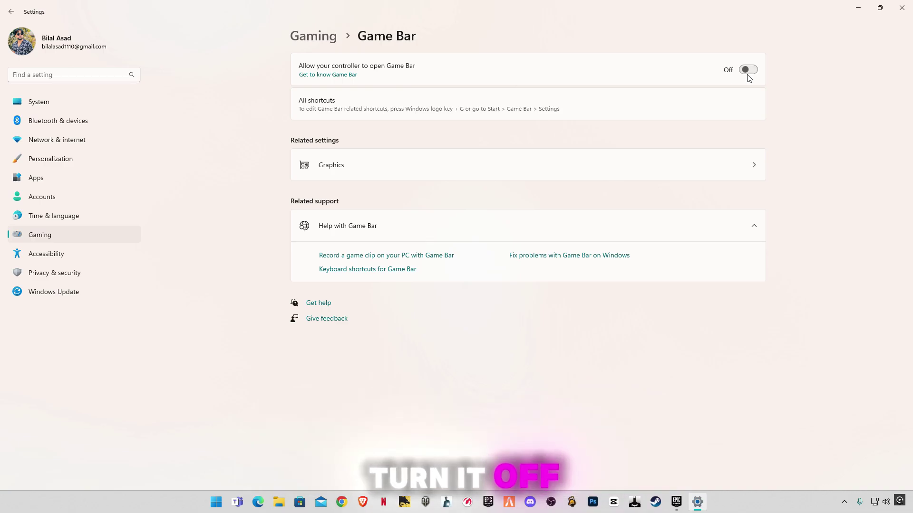
In the Graphics settings, set Fortnite's graphics preference to High performance and enable Optimizations for windowed games in the default graphics settings.
text(game)
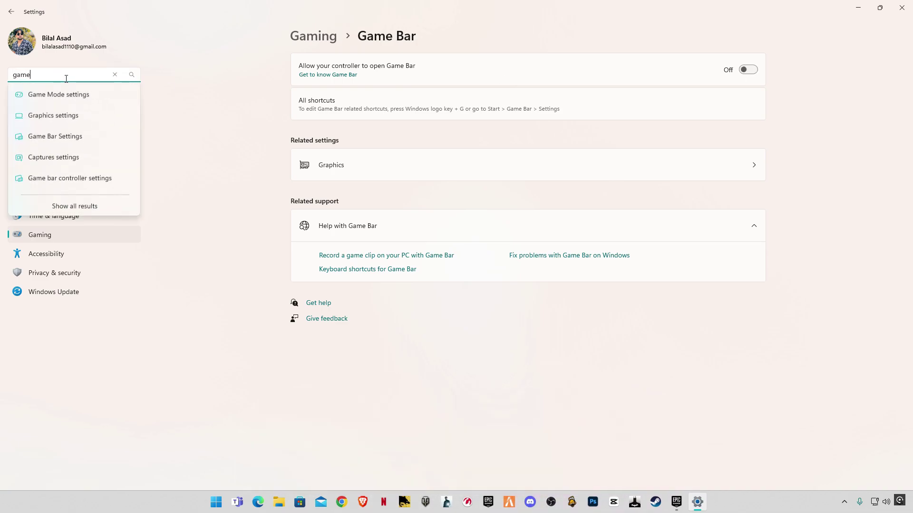
key(Return)
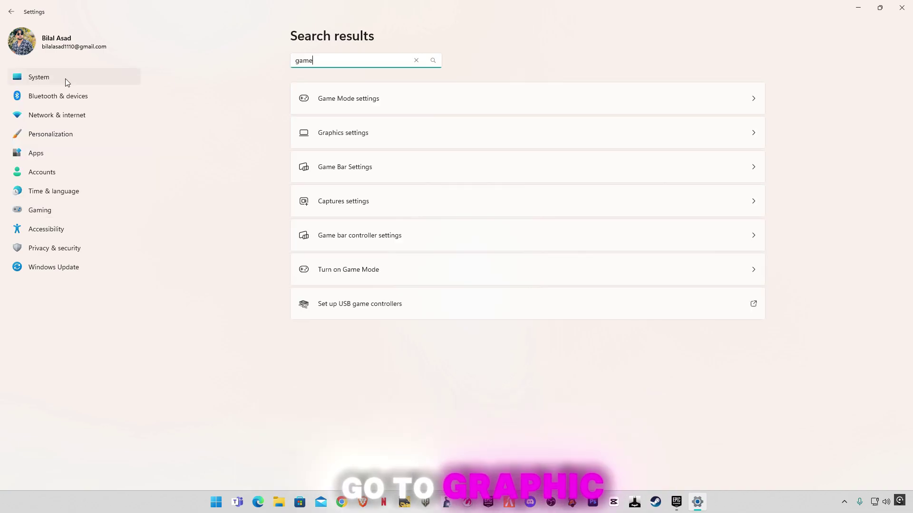
click(354, 137)
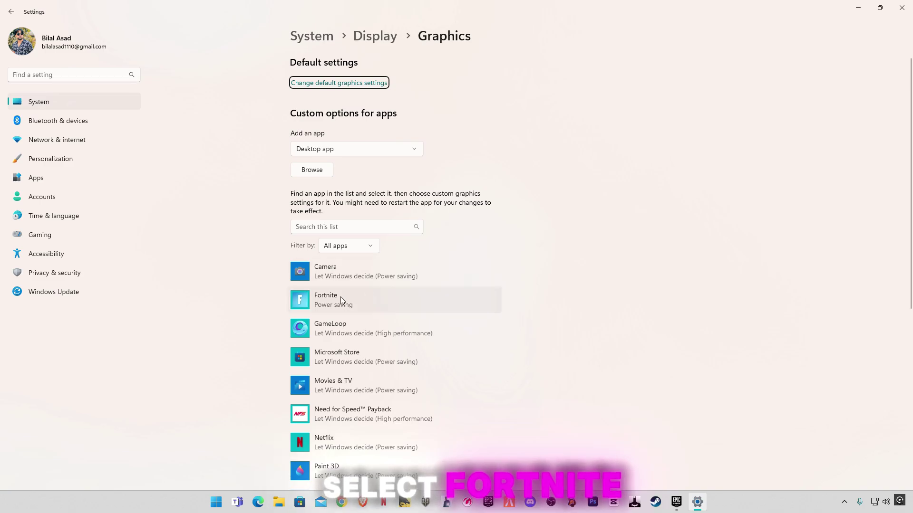
click(324, 299)
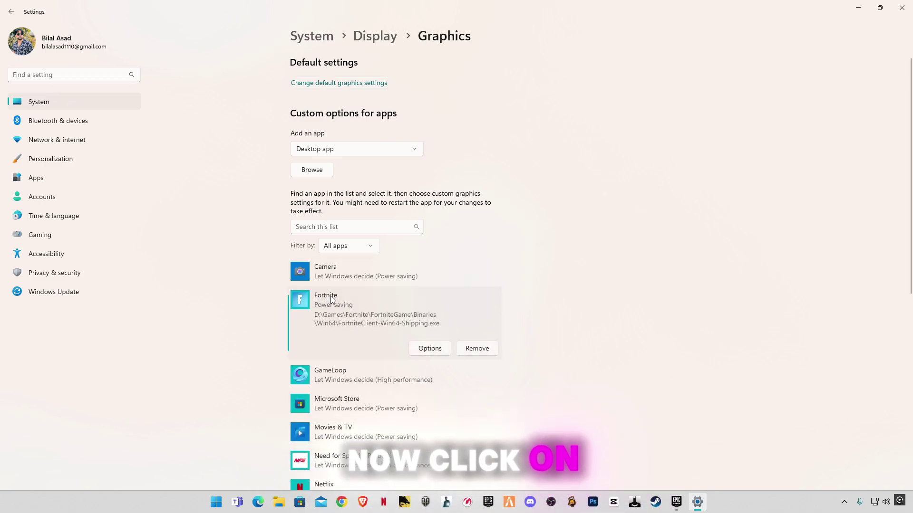
click(431, 350)
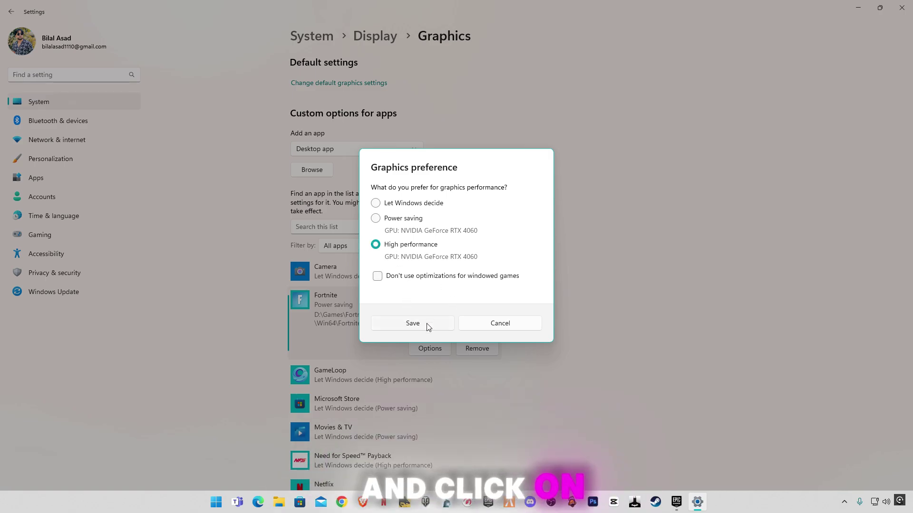
click(413, 323)
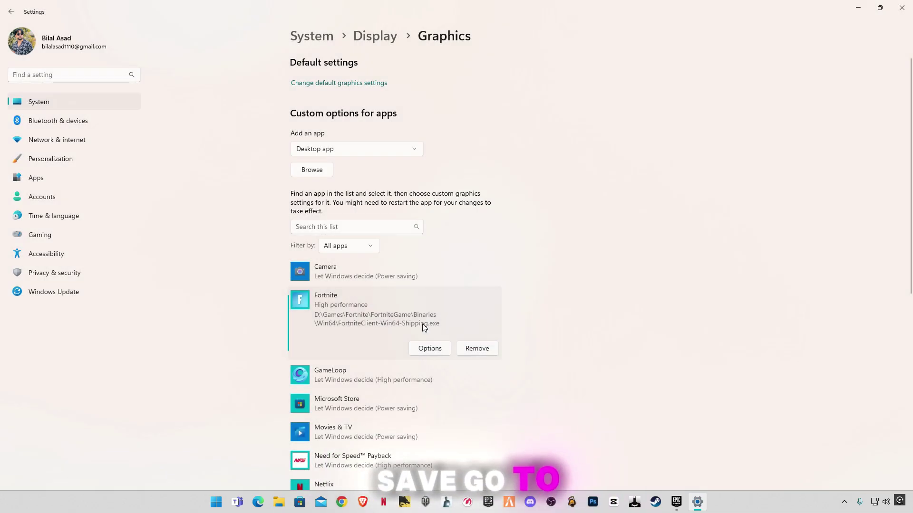
click(320, 83)
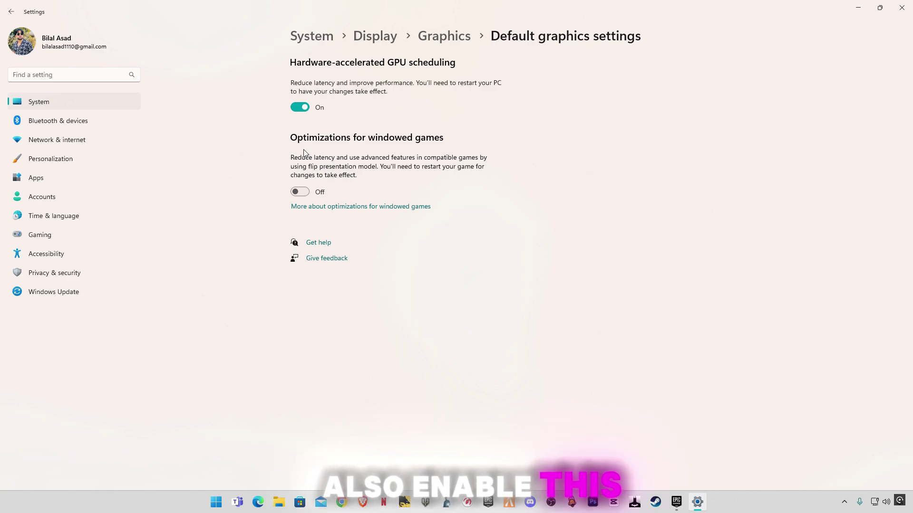
click(300, 194)
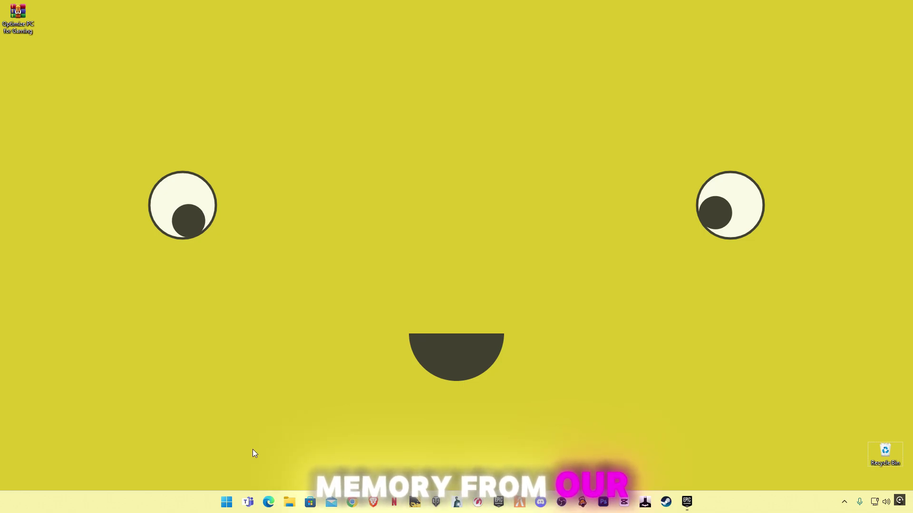
Open the Windows Temp folder with the Run command "temp", delete everything in it, and close the folder.
right_click(226, 508)
click(345, 407)
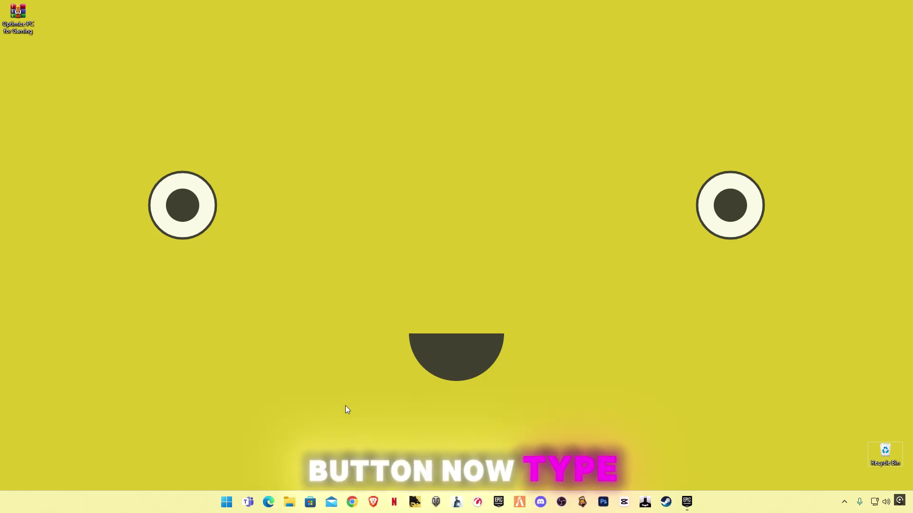
key(super+r)
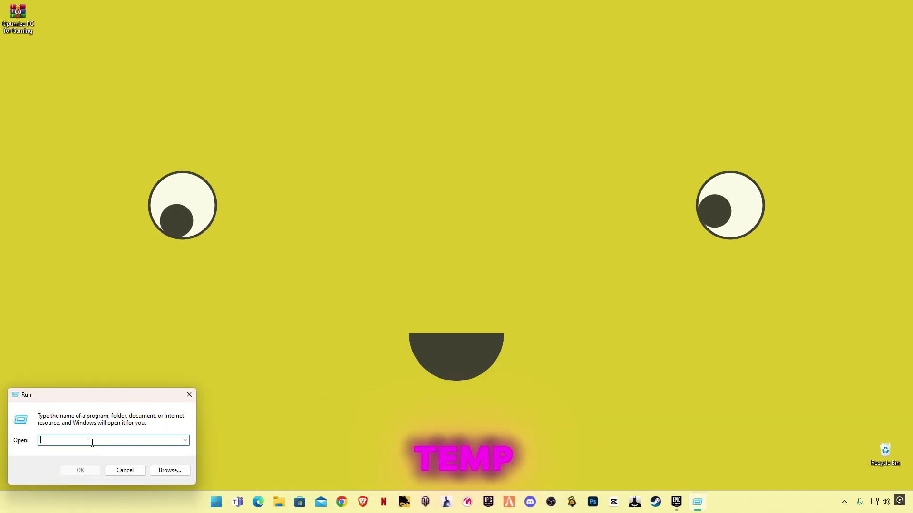
text(temp)
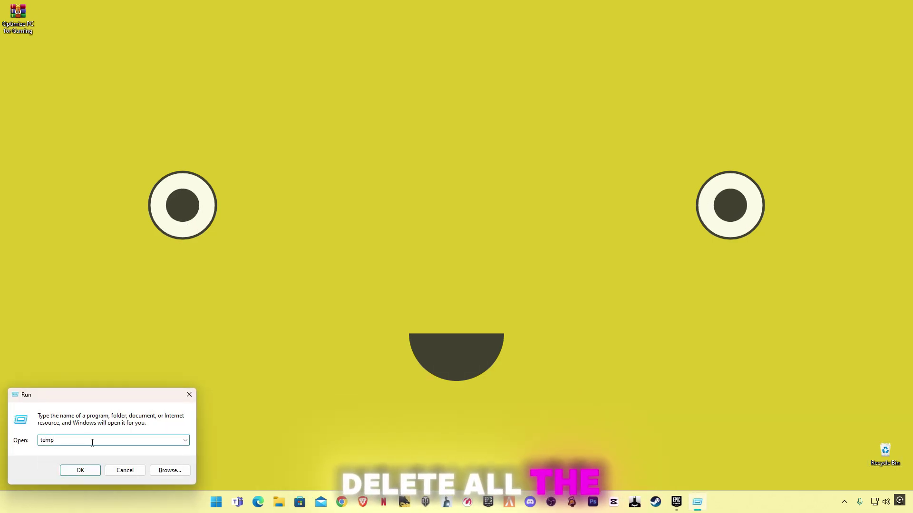
key(Return)
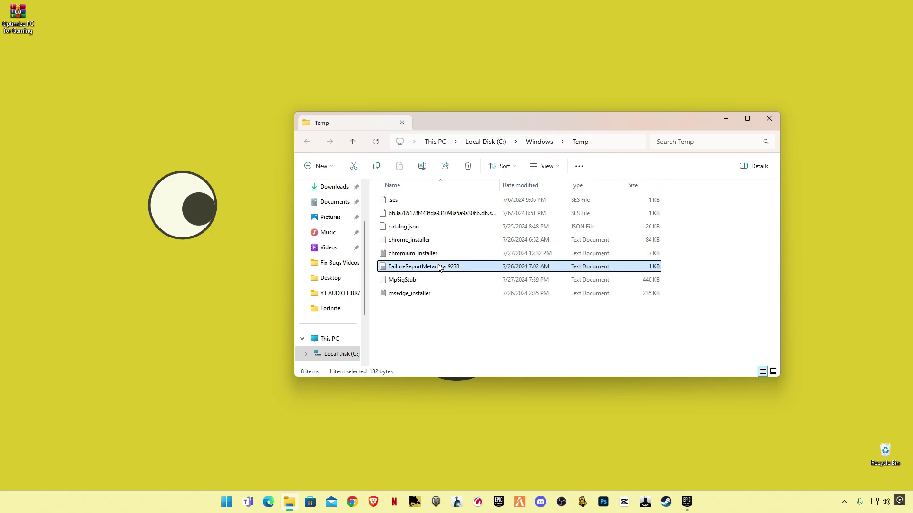
key(ctrl+a)
key(Delete)
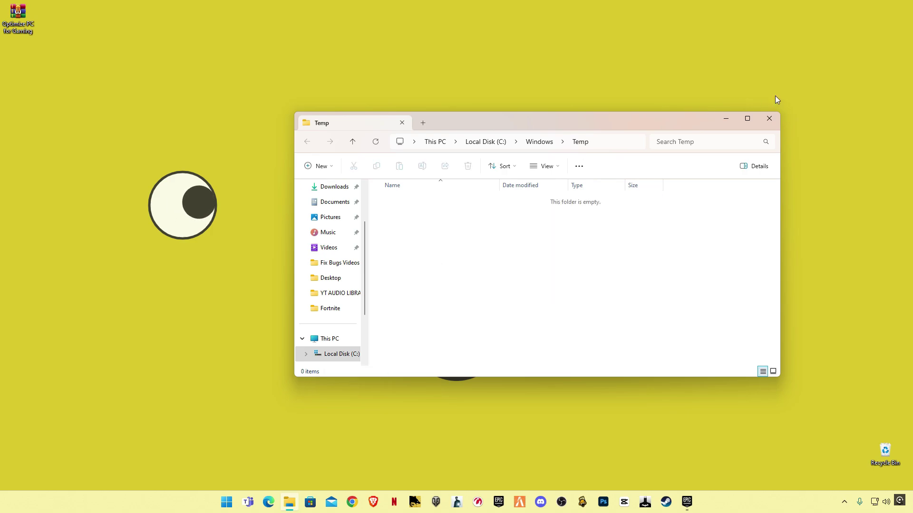
click(773, 121)
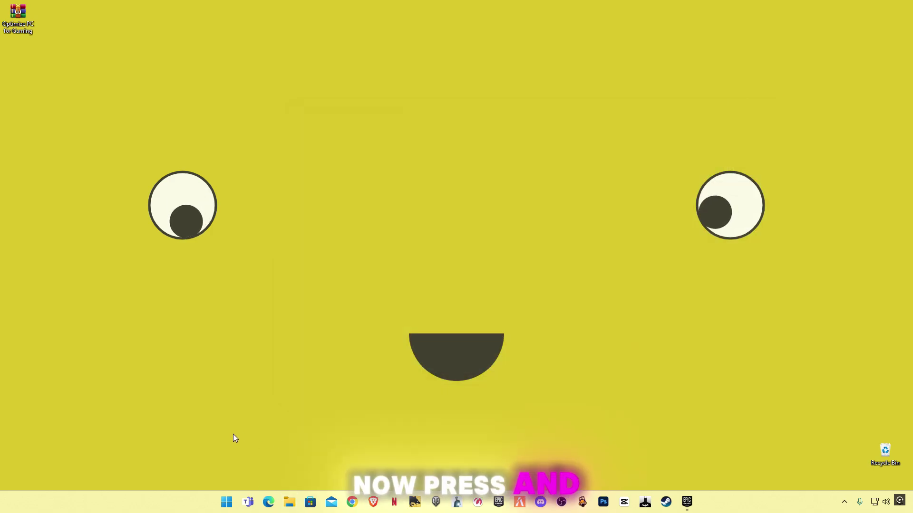
Open the user's local temporary files folder with the Run command "%temp%".
key(super+r)
text(%)
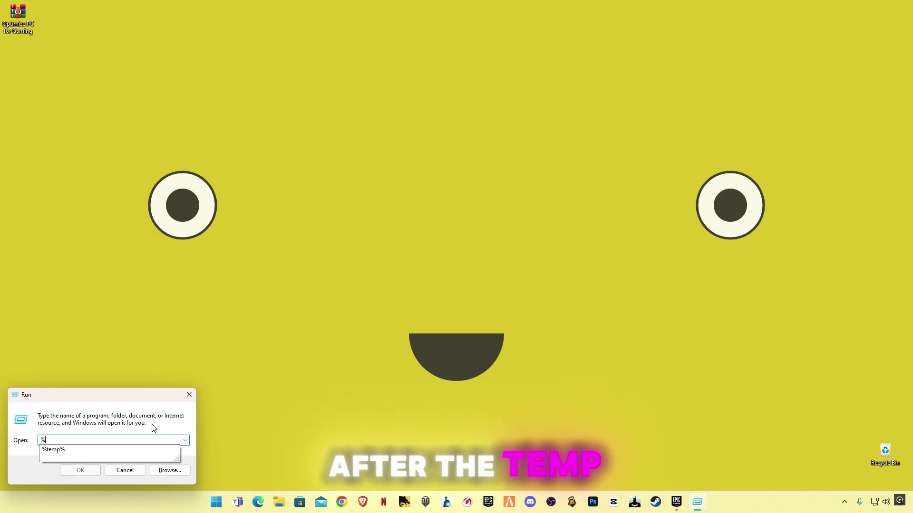
text(temp)
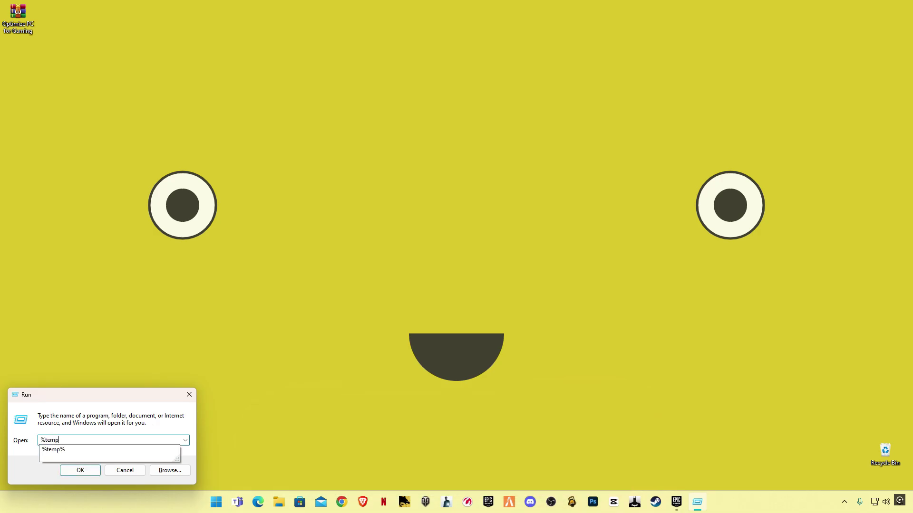
text(%)
key(Return)
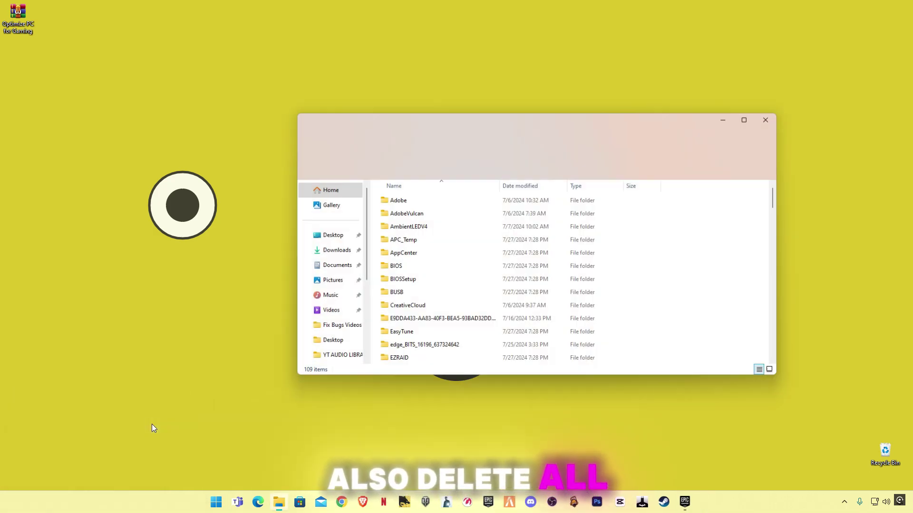
Delete all items in the user's Temp folder, skipping every file in use, and close the folder.
click(445, 284)
key(ctrl+a)
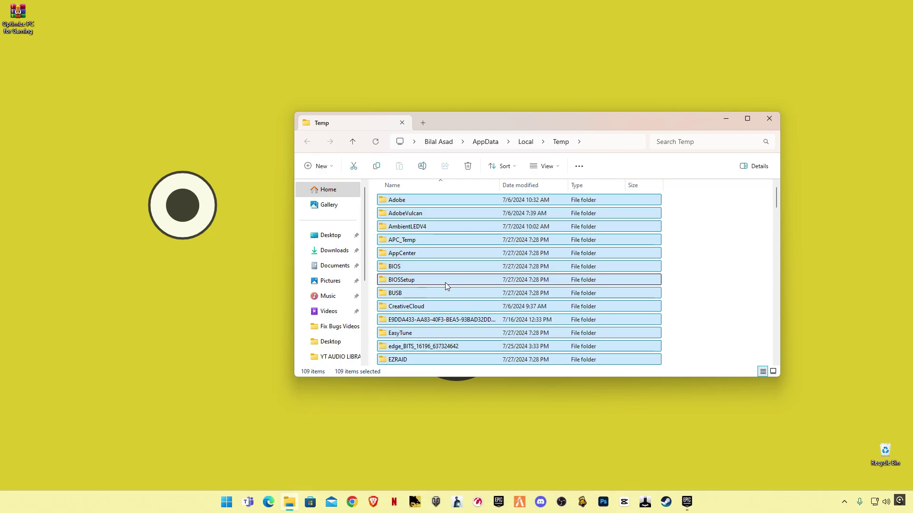
key(Delete)
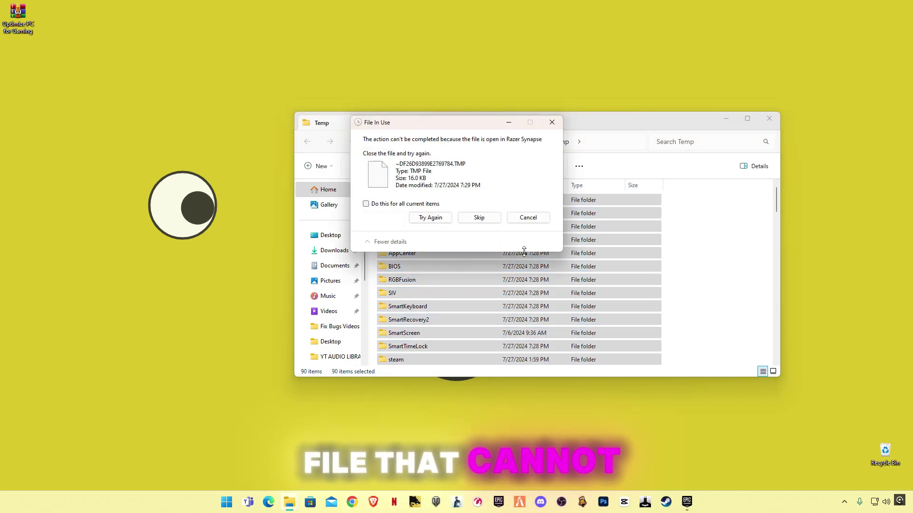
click(428, 207)
click(485, 219)
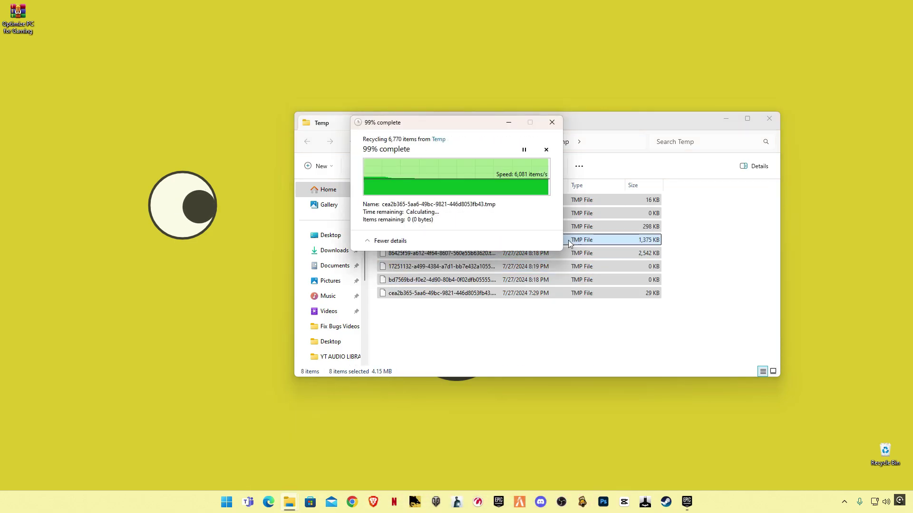
click(551, 123)
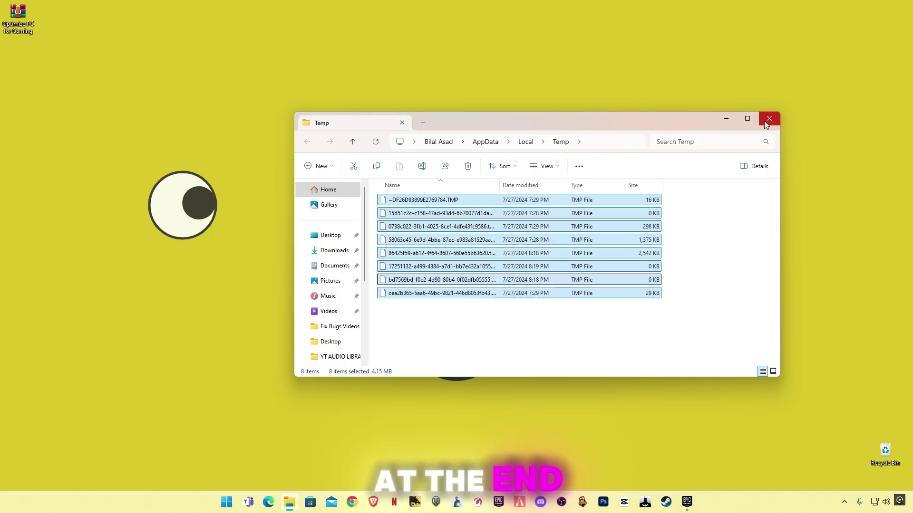
click(769, 119)
Empty the Recycle Bin on the desktop and confirm the permanent deletion of its items.
right_click(885, 452)
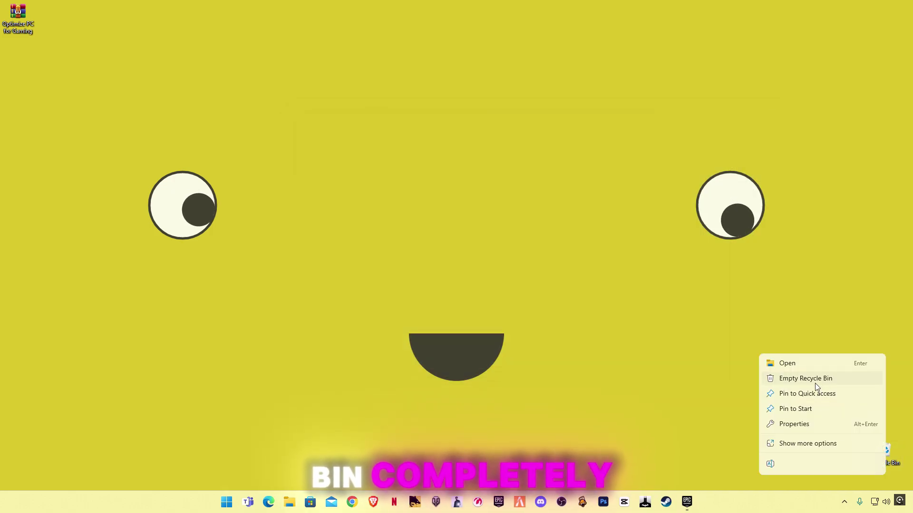
click(815, 384)
click(494, 259)
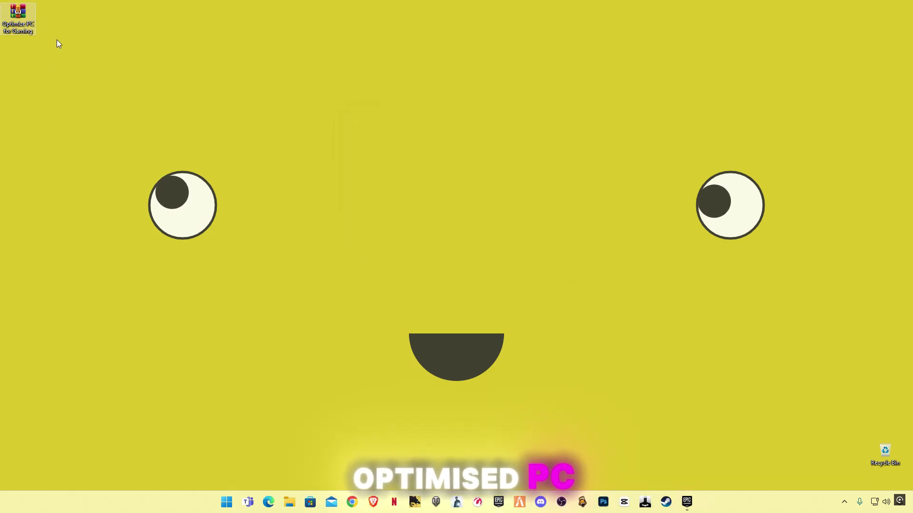
Extract the Optimize PC for Gaming archive directly onto the desktop with WinRAR and open the extracted folder.
right_click(19, 15)
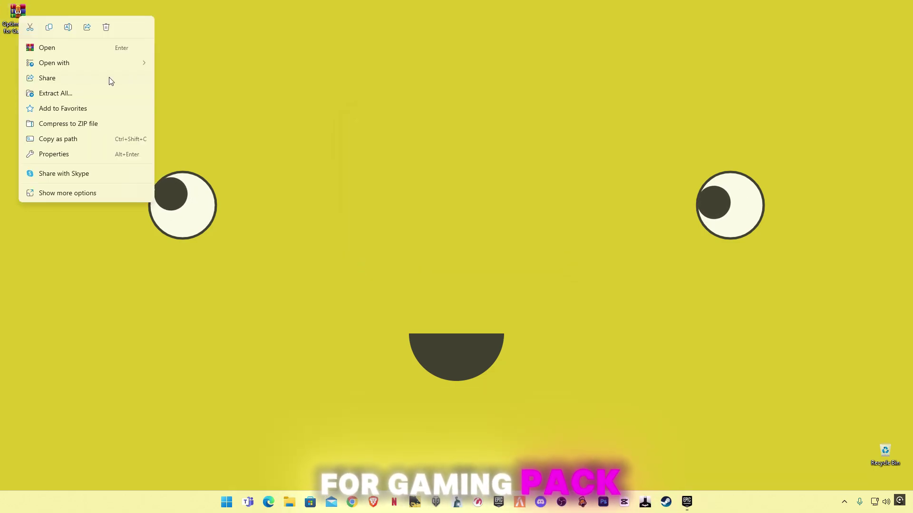
click(81, 194)
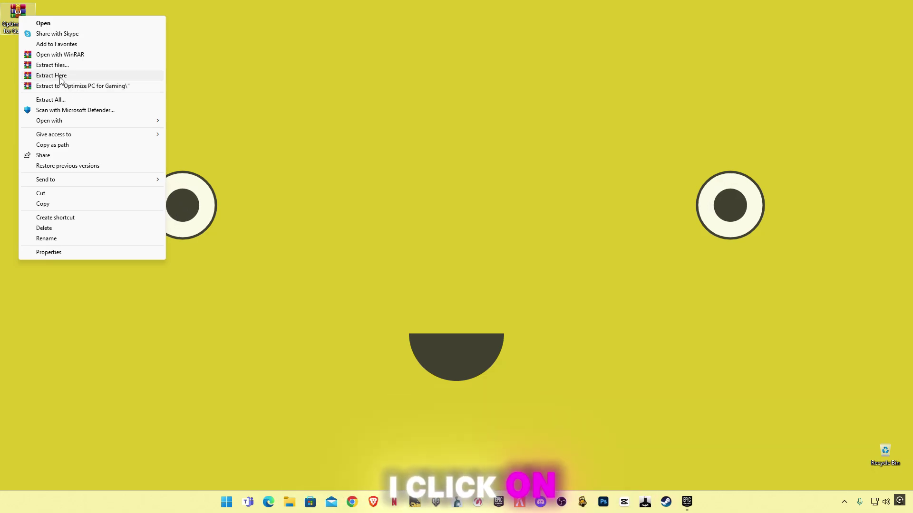
click(60, 77)
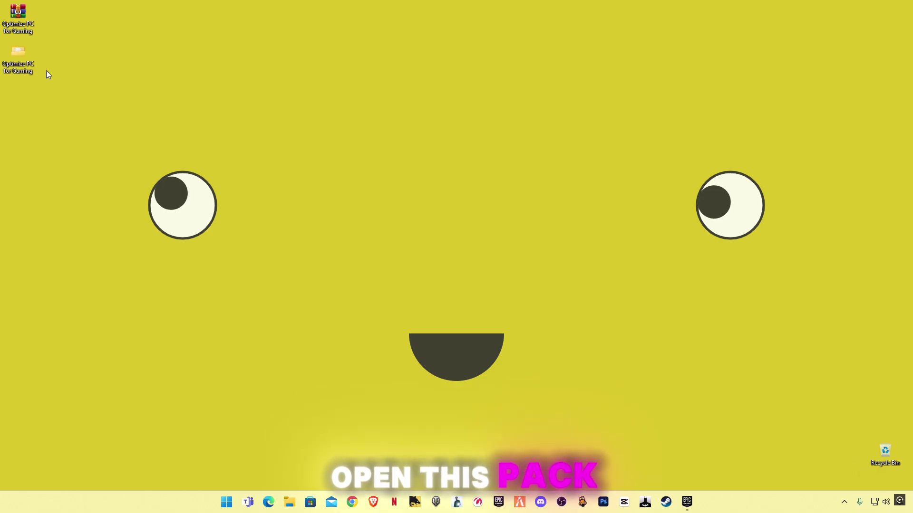
double_click(26, 62)
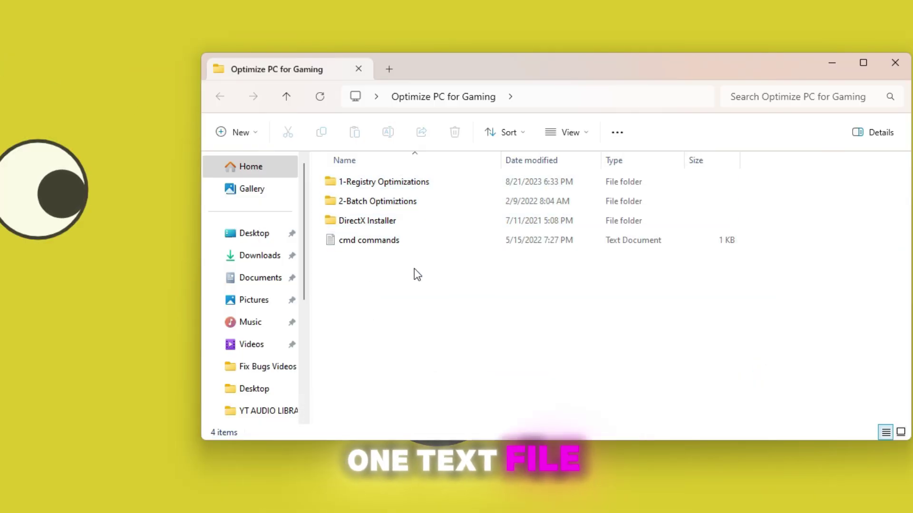
Merge the Disable Hibernate registry file from the Hibernate in Windows subfolder of 1-Registry Optimizations into the registry.
double_click(380, 183)
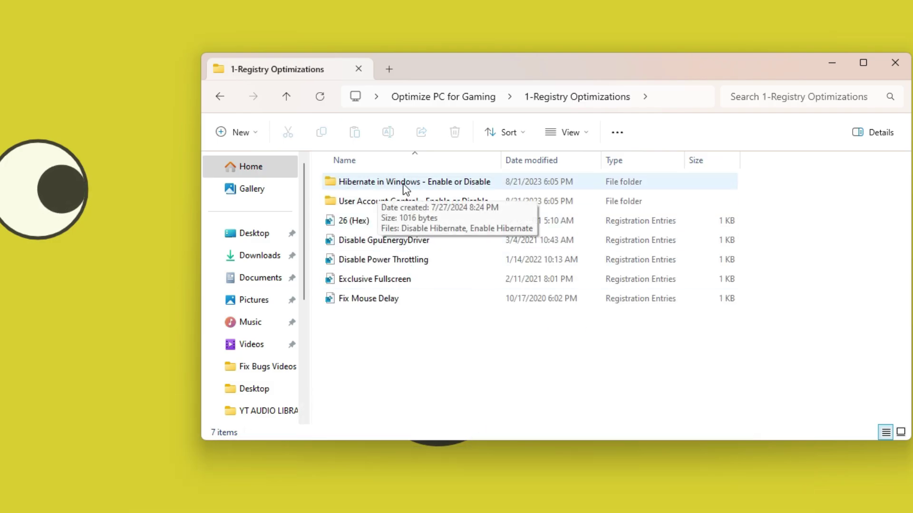
double_click(404, 185)
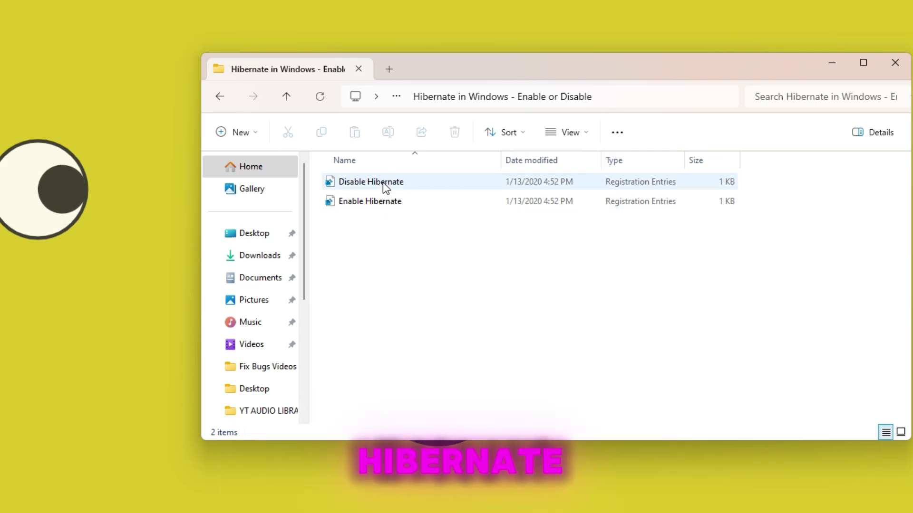
double_click(383, 181)
click(367, 366)
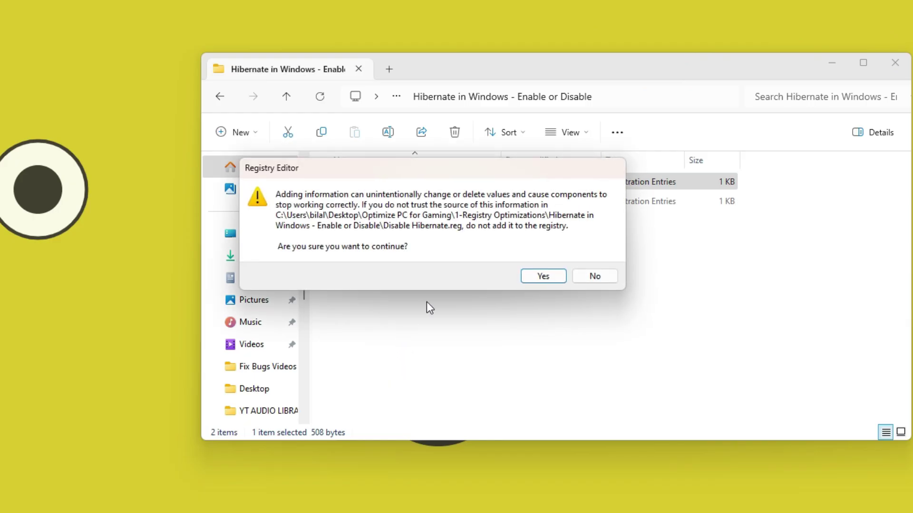
click(537, 277)
click(592, 260)
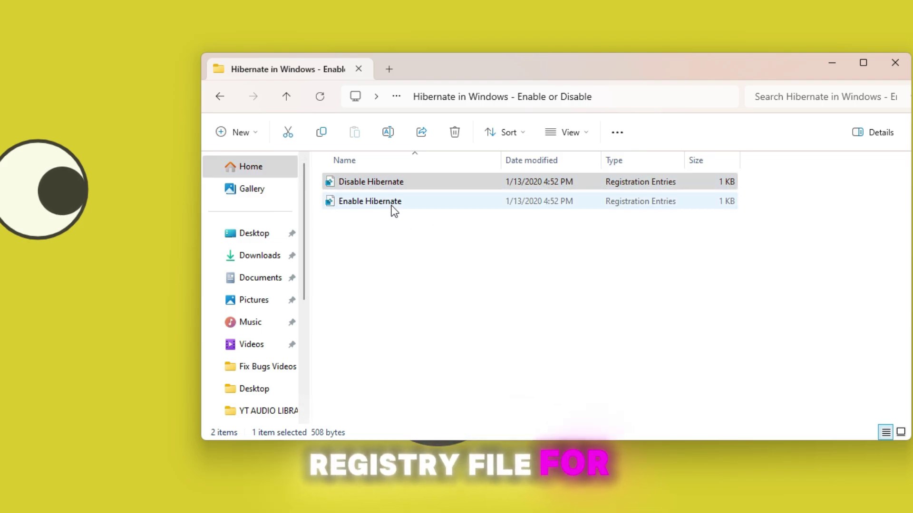
click(369, 203)
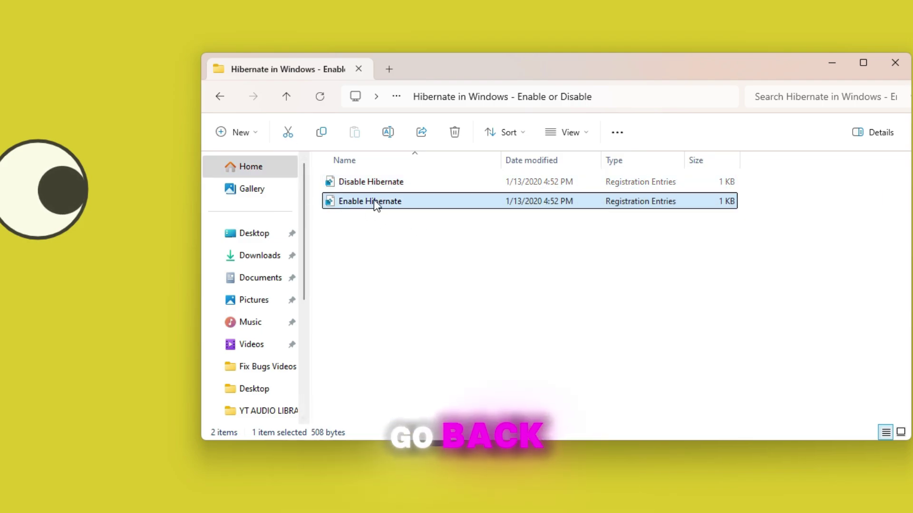
Merge the Disable User Account Control registry file from its Enable or Disable subfolder, then return to 1-Registry Optimizations.
click(220, 97)
double_click(391, 200)
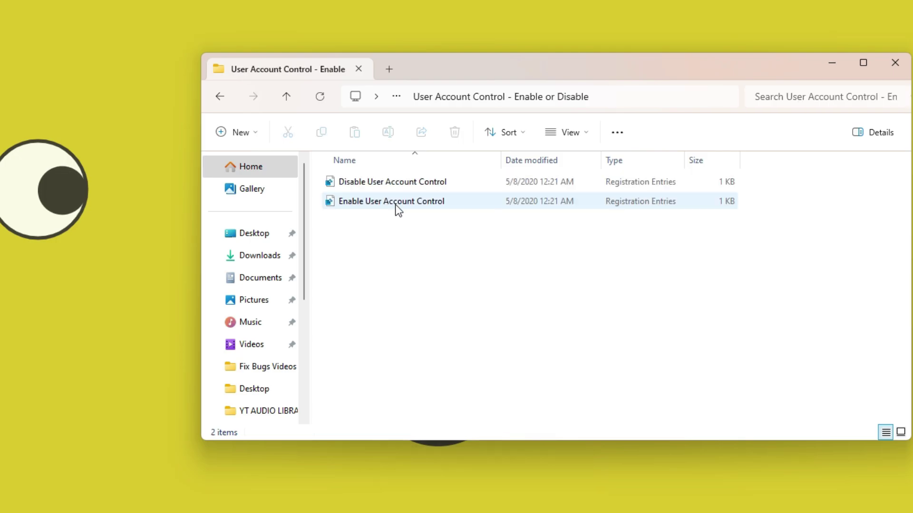
click(371, 183)
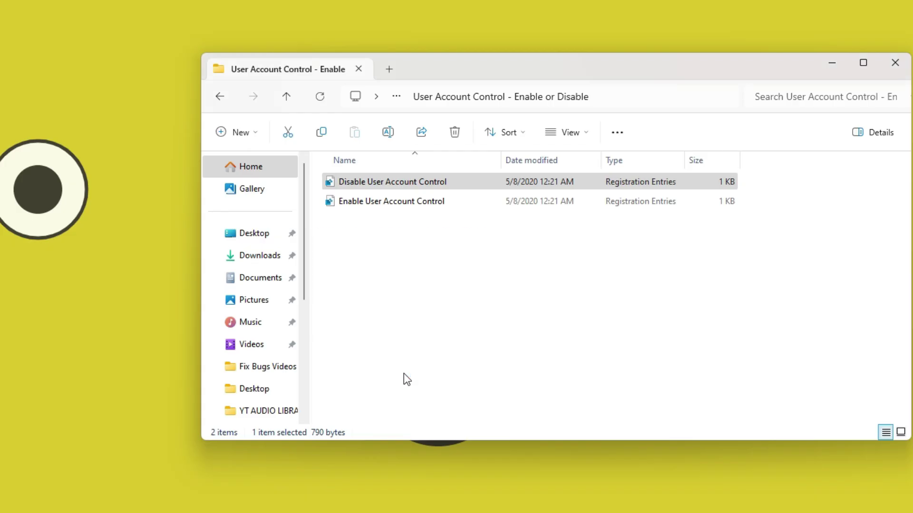
click(529, 271)
click(594, 261)
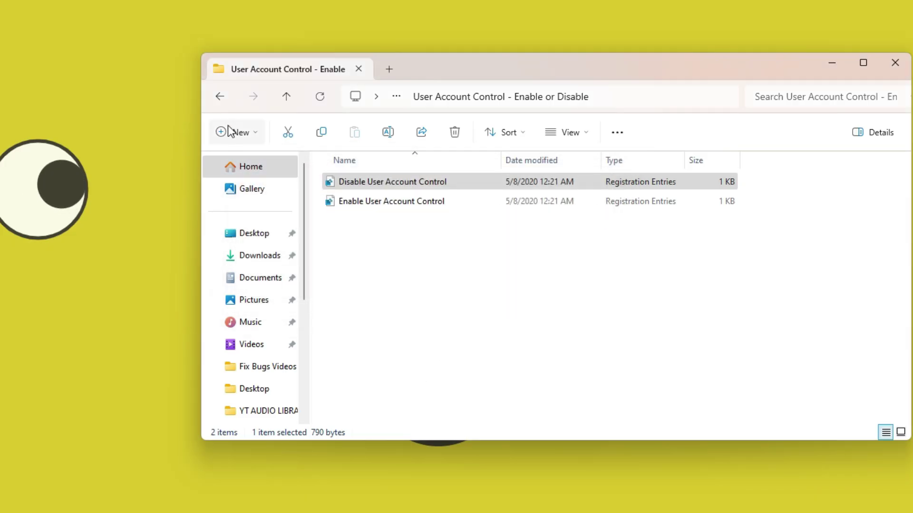
click(220, 96)
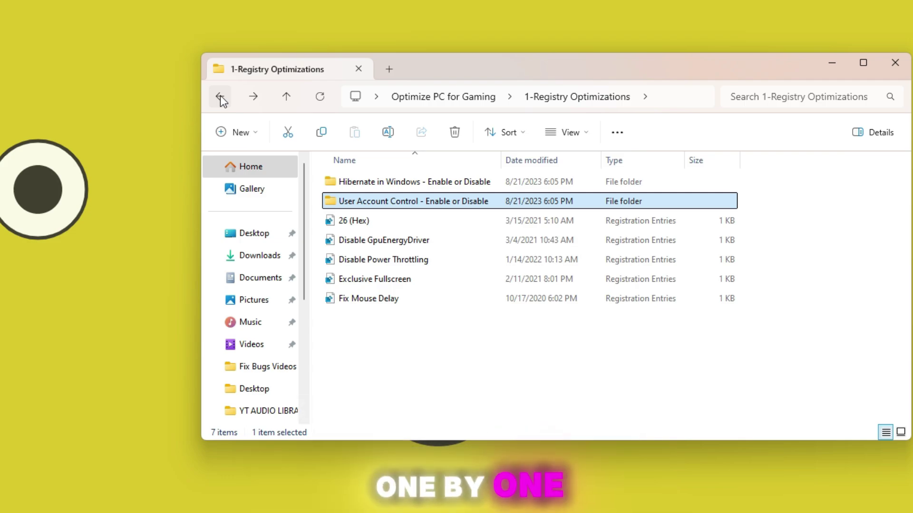
Merge the remaining registry files in 1-Registry Optimizations one by one, from 26 (Hex) through Fix Mouse Delay, approving each prompt.
double_click(376, 220)
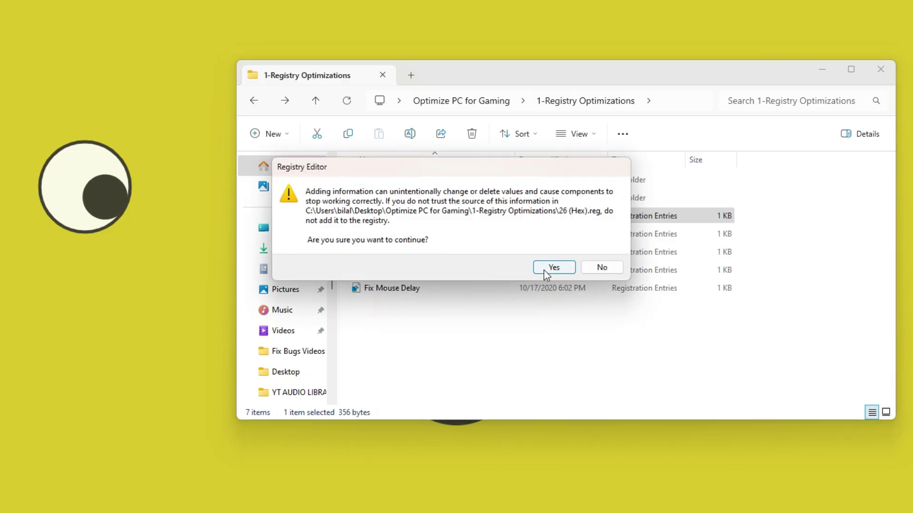
click(546, 267)
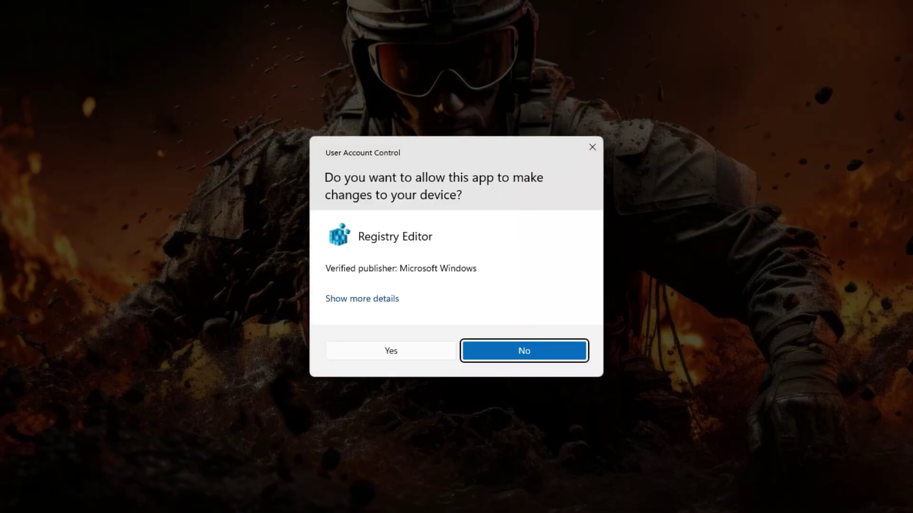
click(551, 267)
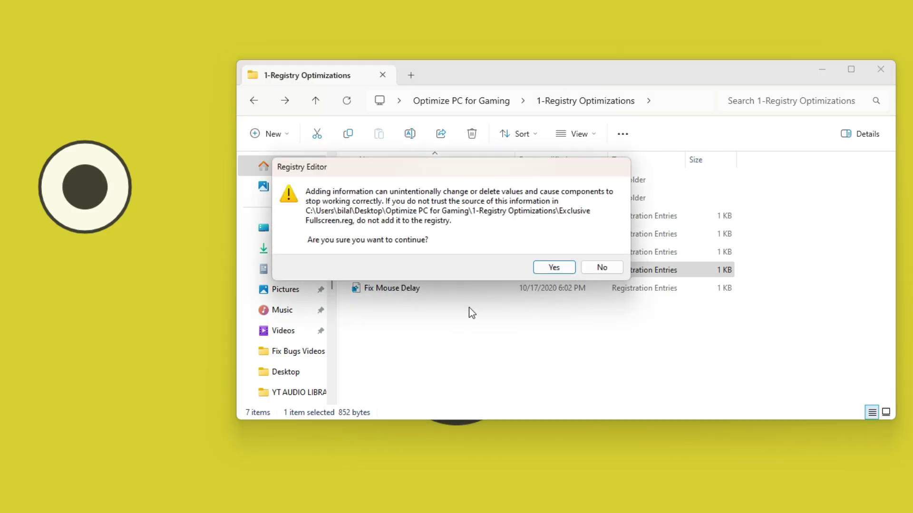
click(554, 267)
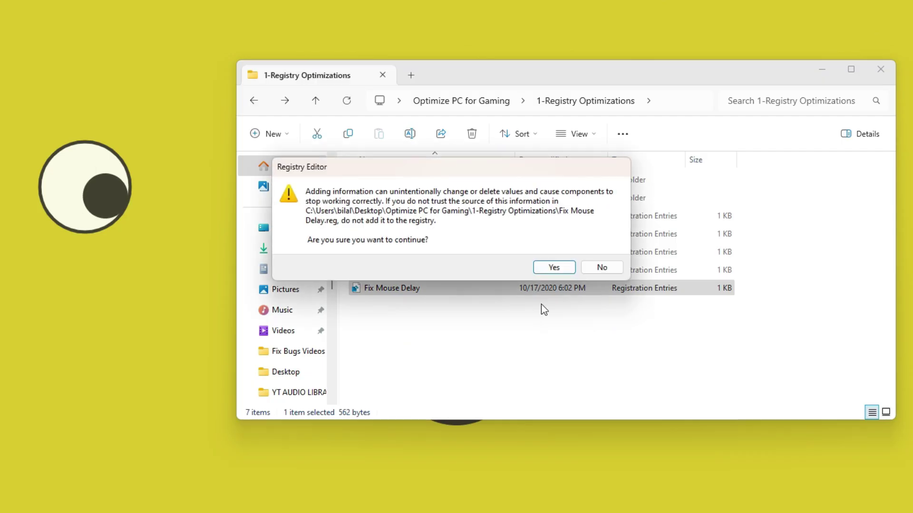
click(553, 267)
click(605, 248)
Run the Clean Temporary Files and Disable Process Mitigation batch files from the 2-Batch Optimiztions folder through to completion.
click(254, 100)
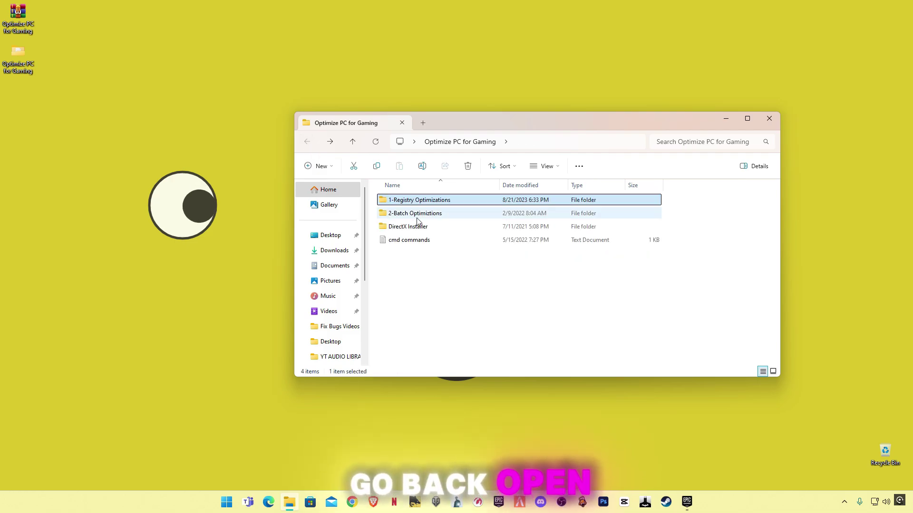
double_click(417, 216)
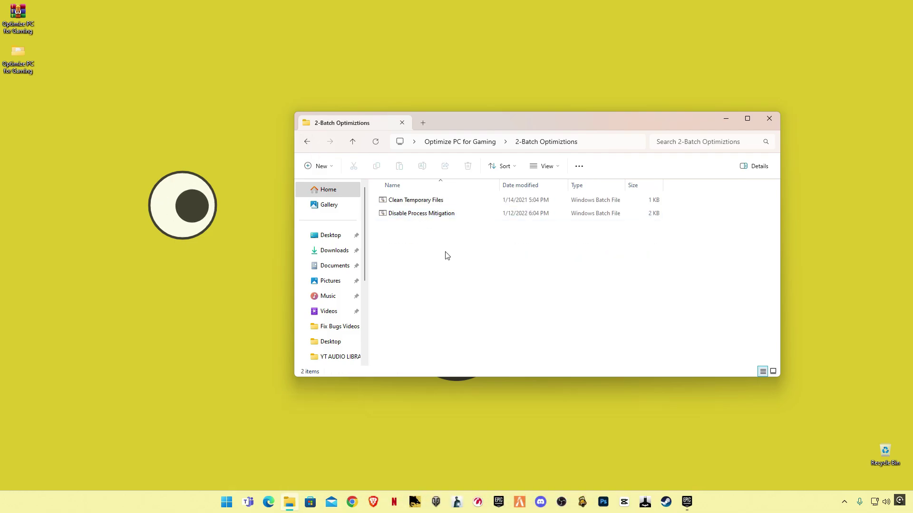
double_click(408, 200)
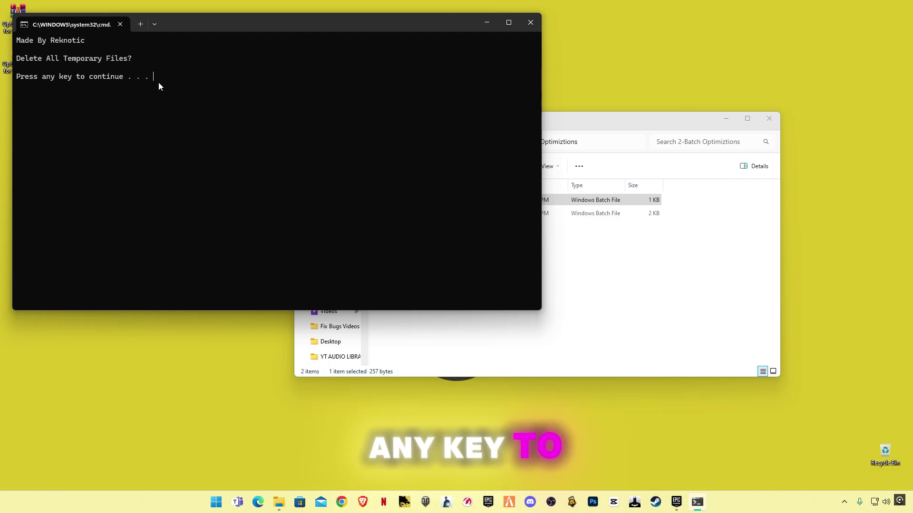
key(Return)
key(Return)
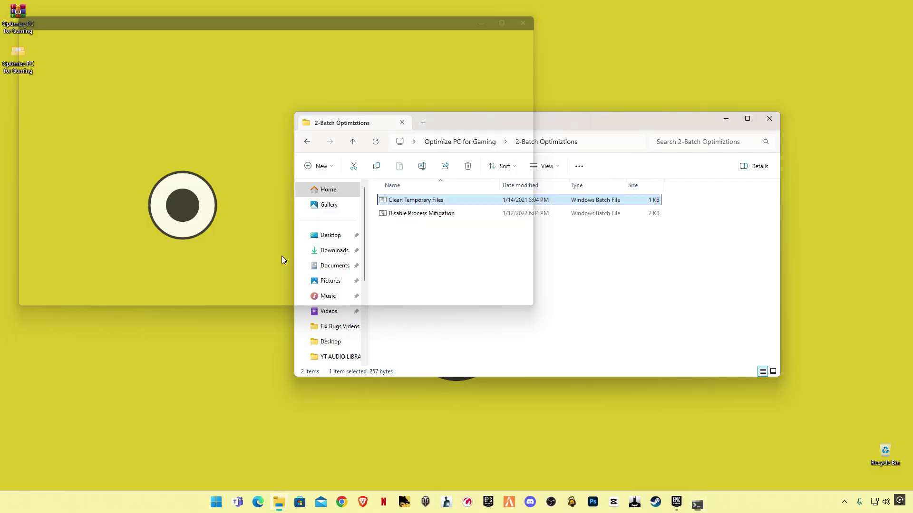
double_click(402, 215)
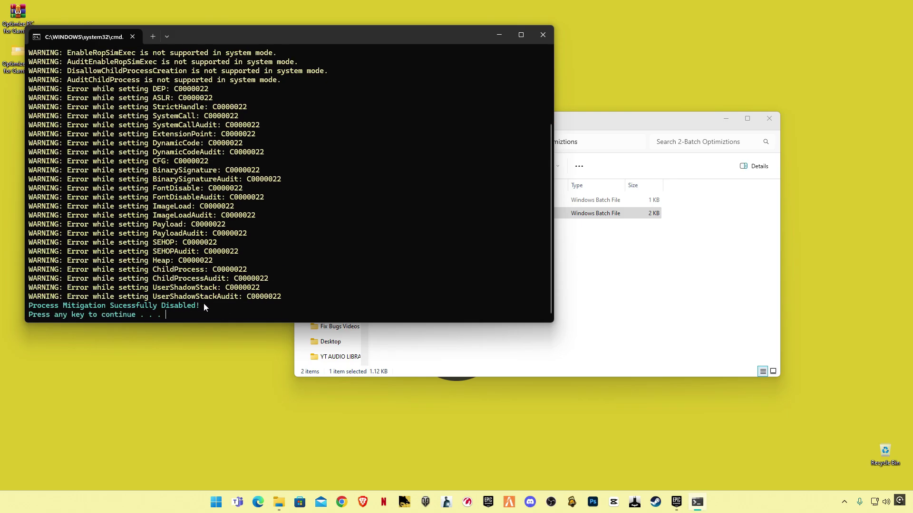
key(Return)
Run dxwebsetup from the DirectX Installer folder, accept the license agreement, and complete the DirectX setup wizard.
click(308, 142)
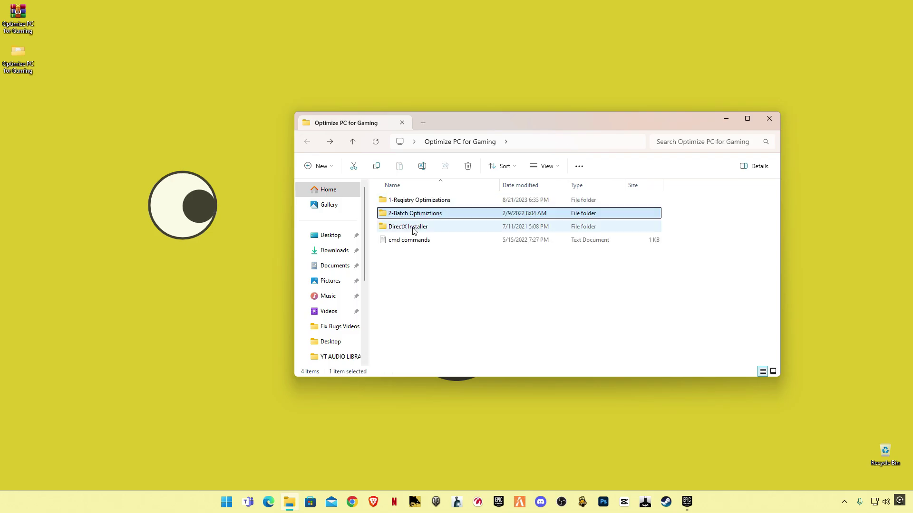
double_click(412, 231)
double_click(403, 204)
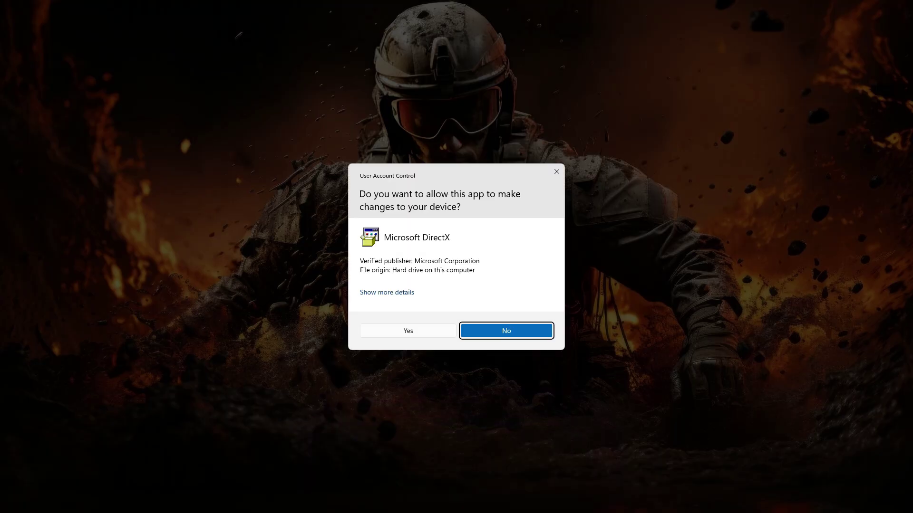
key(alt+y)
click(148, 198)
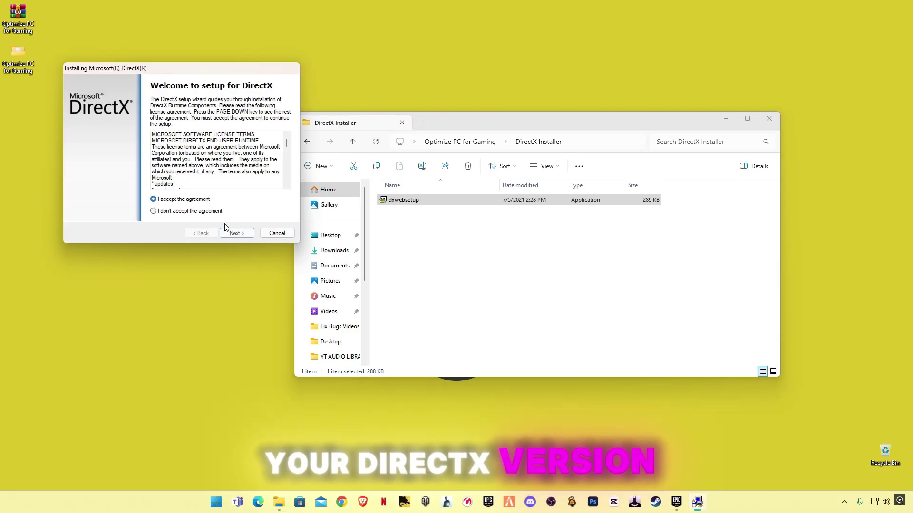
click(237, 233)
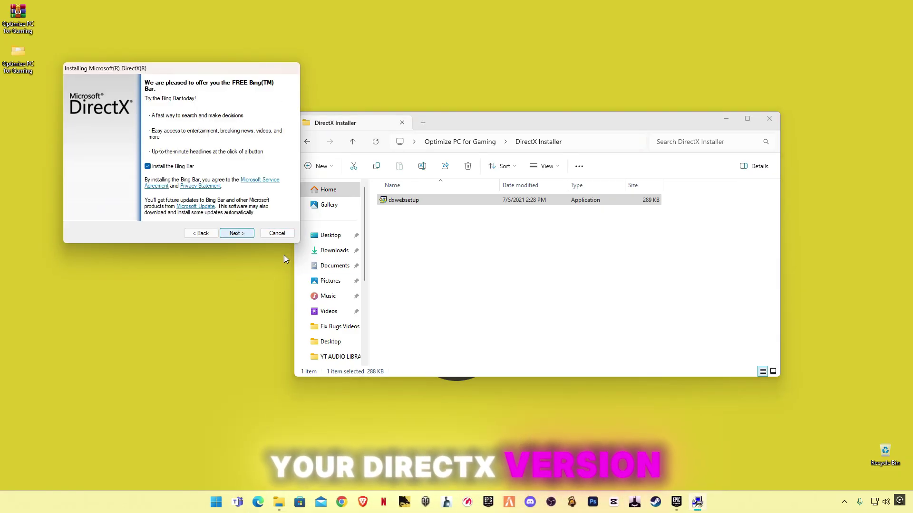
click(230, 233)
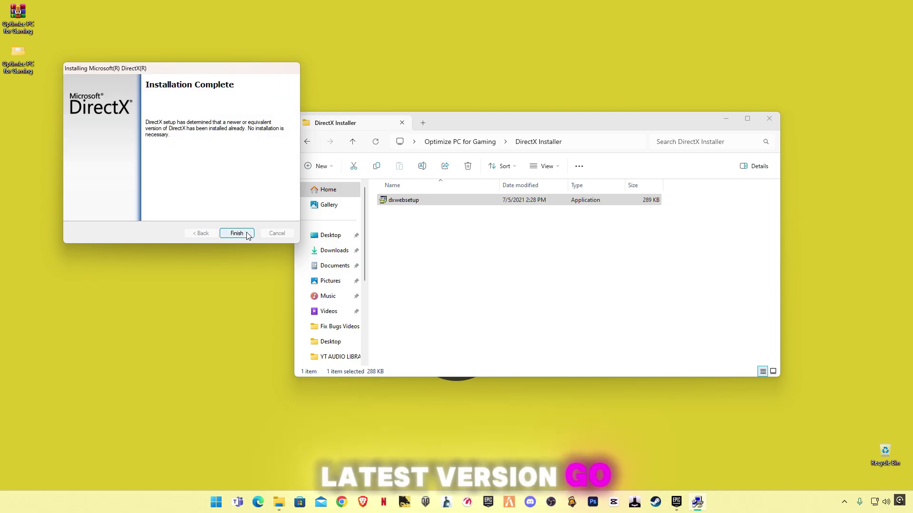
click(237, 234)
Open the cmd commands text file and copy its Ultimate power plan line beginning with "powercfg -duplicatescheme".
key(alt+Left)
click(433, 242)
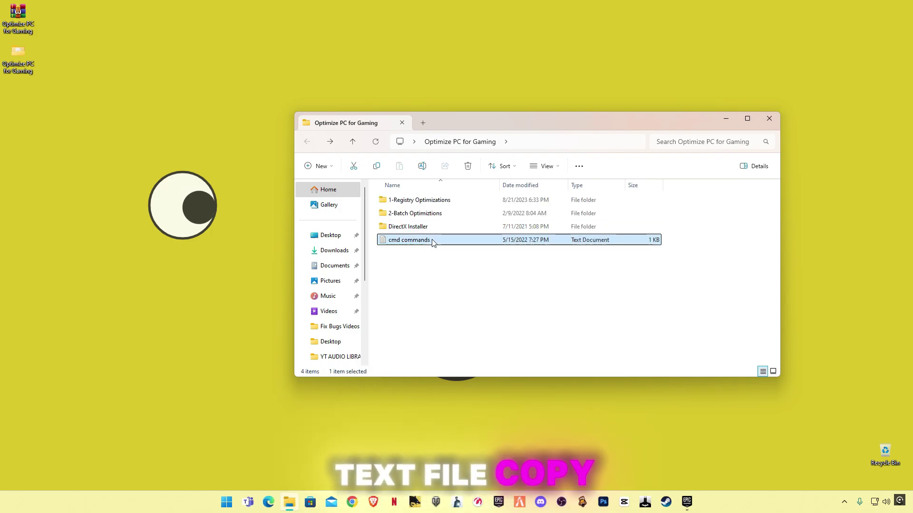
double_click(432, 241)
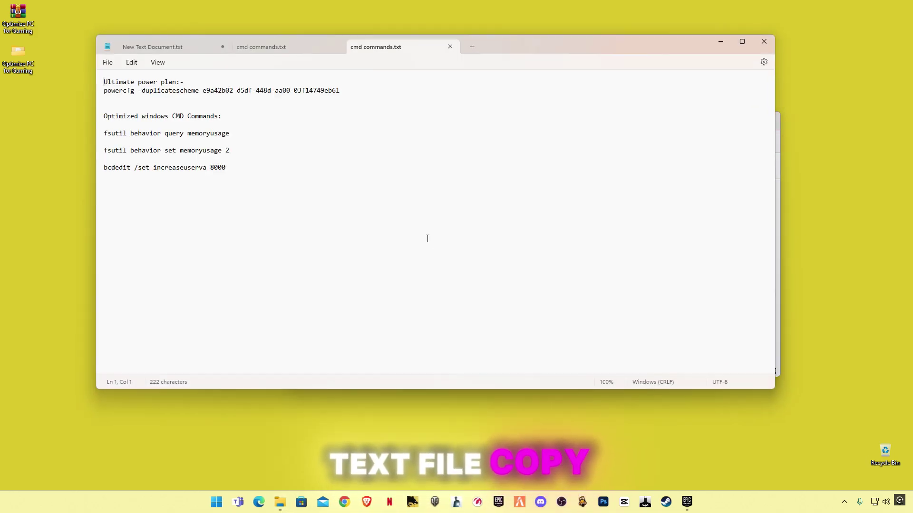
triple_click(346, 94)
key(super+c)
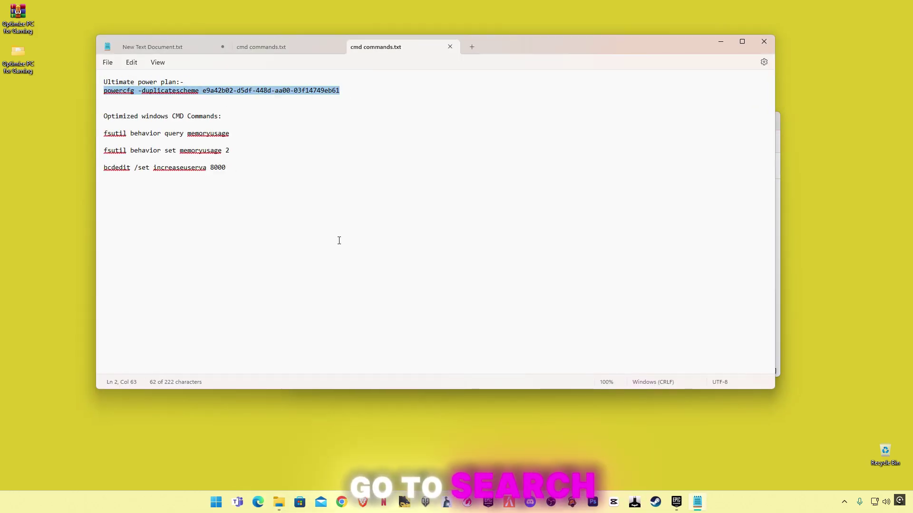
Open Command Prompt as administrator and run the copied command powercfg -duplicatescheme e9a42b02-d5df-448d-aa00-03f14749eb61.
click(216, 502)
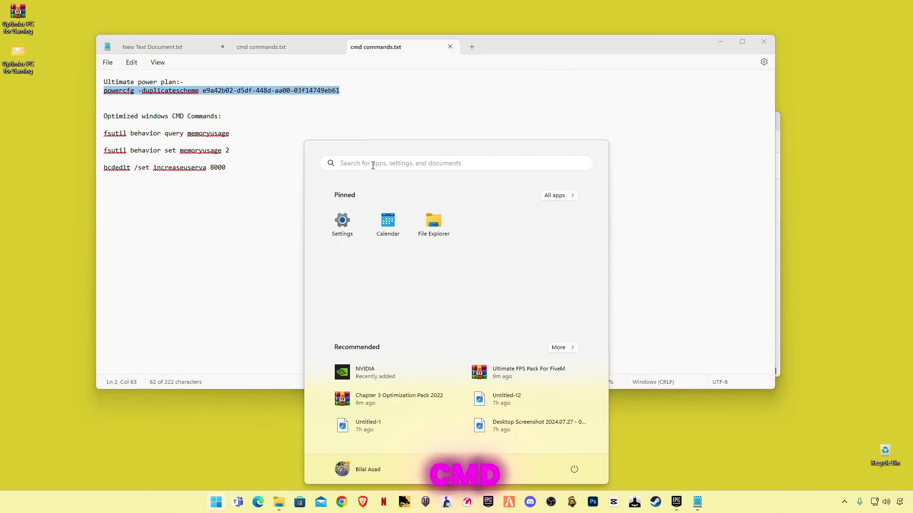
text(cmd)
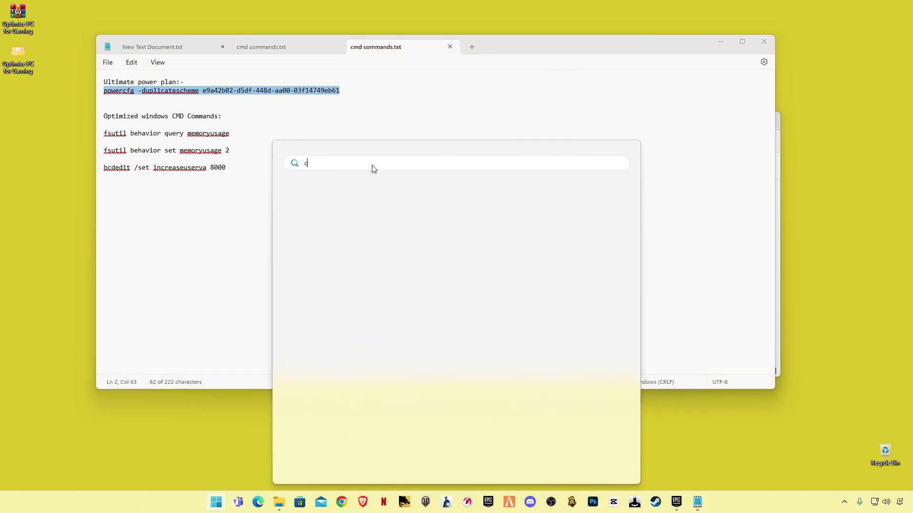
right_click(319, 231)
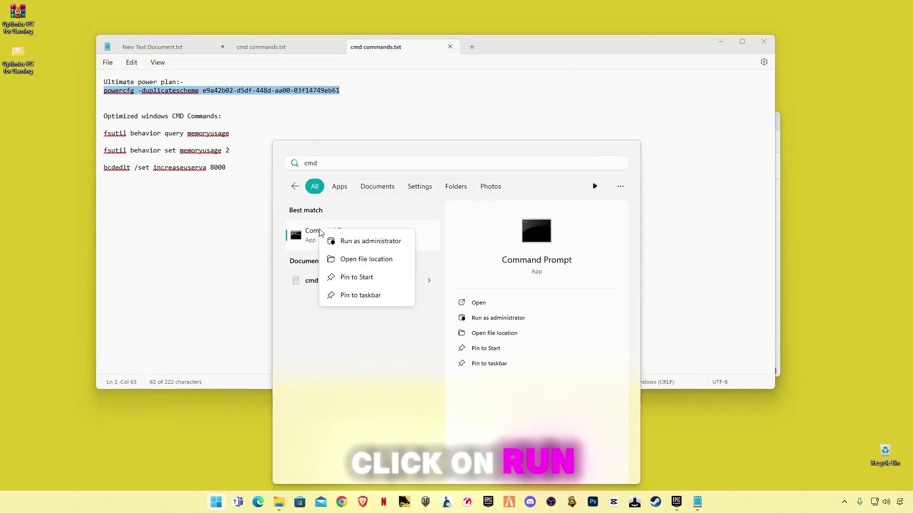
click(355, 242)
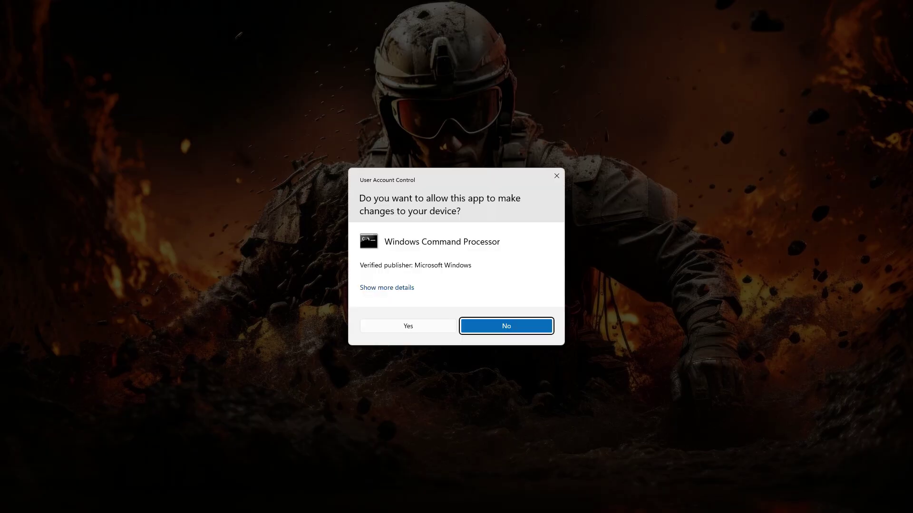
click(408, 327)
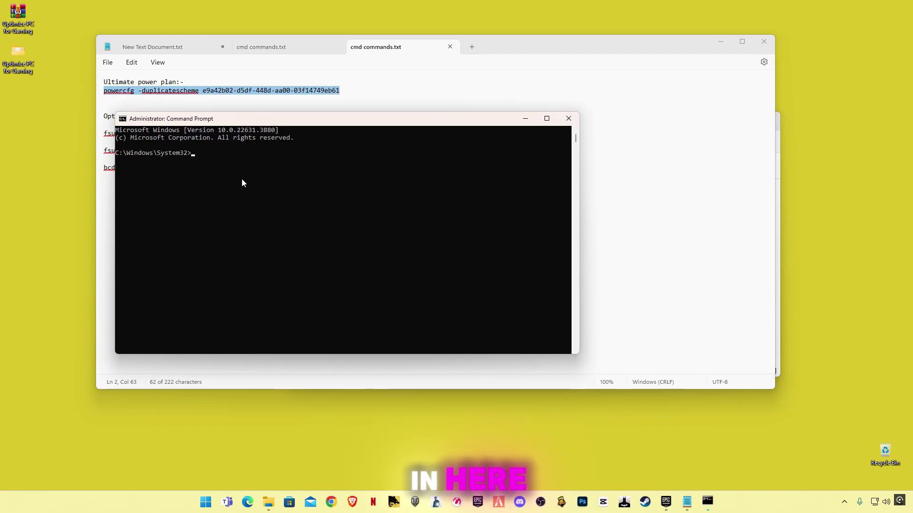
right_click(242, 181)
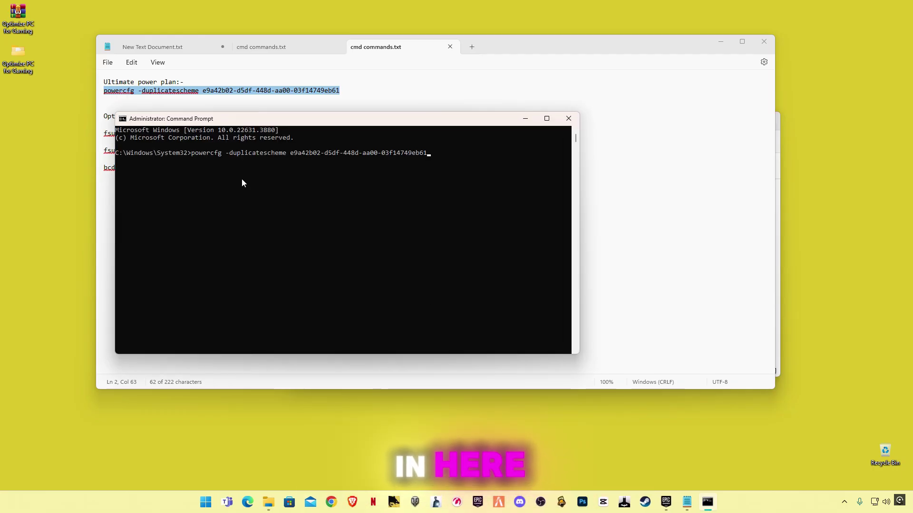
key(Return)
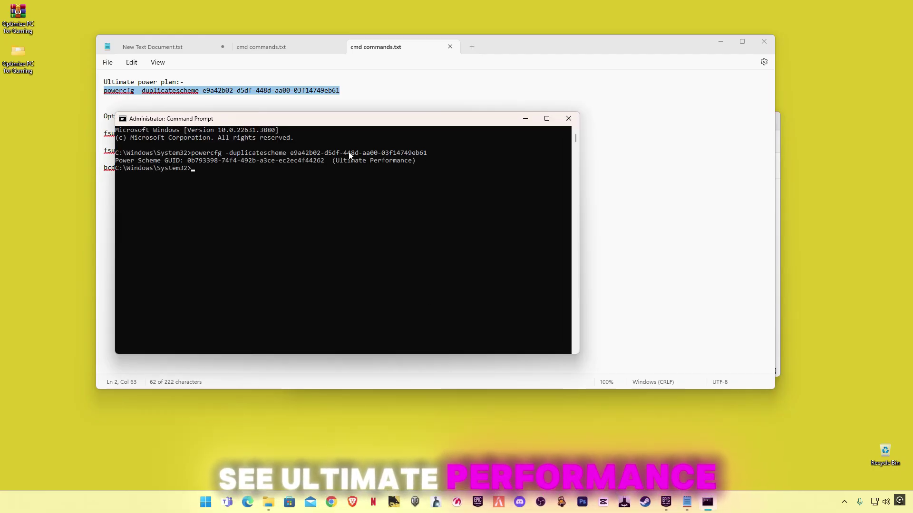
Copy the three "Optimized windows CMD Commands" lines from the cmd commands file, run them in the administrator Command Prompt, and close it.
click(340, 108)
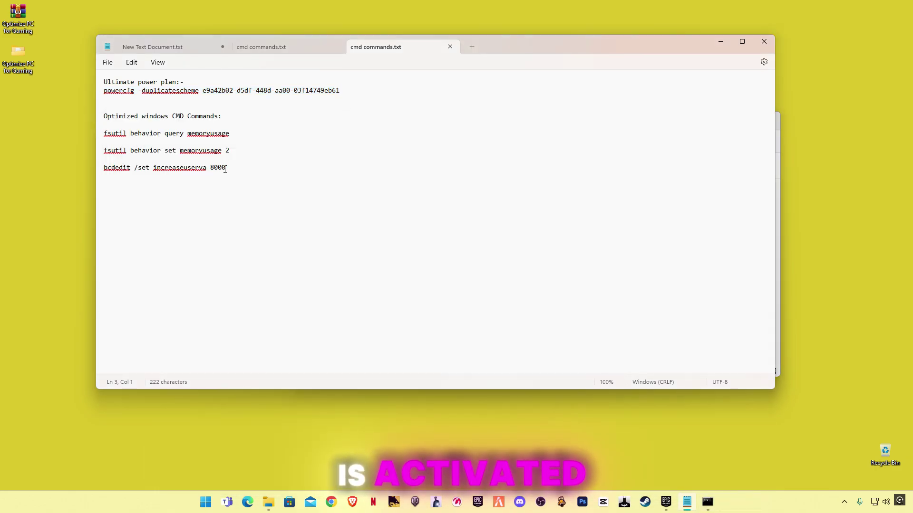
drag(225, 167, 105, 132)
key(super+c)
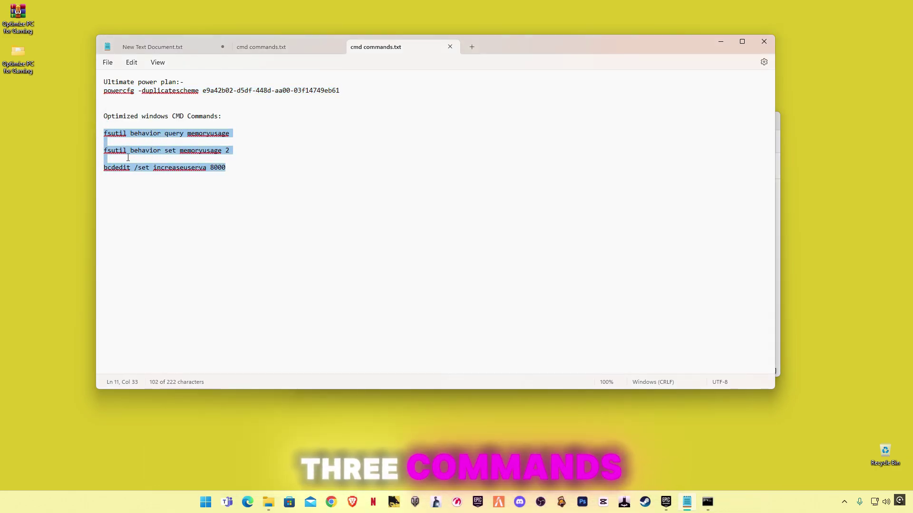
click(704, 508)
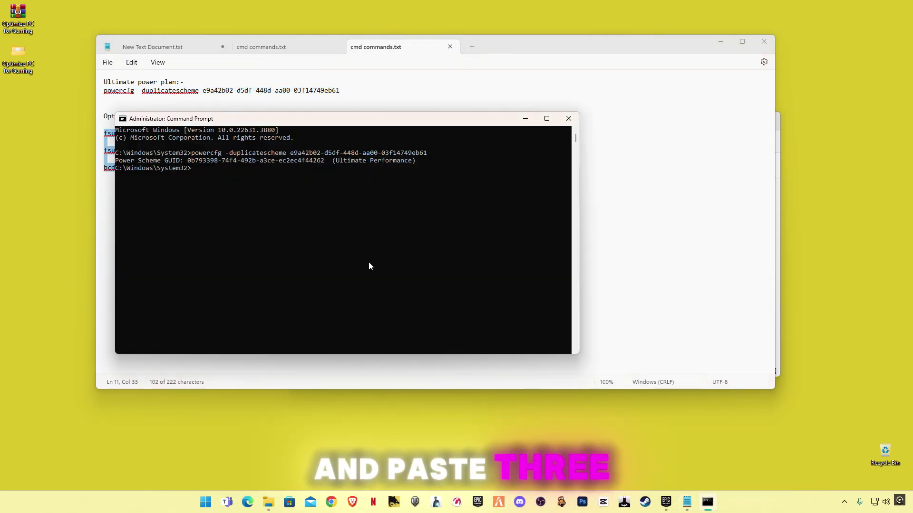
right_click(331, 223)
key(Return)
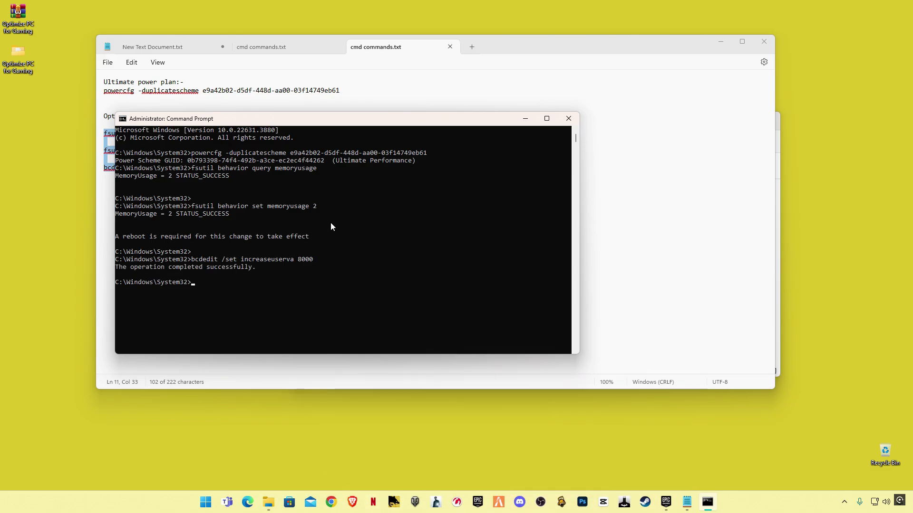
click(568, 119)
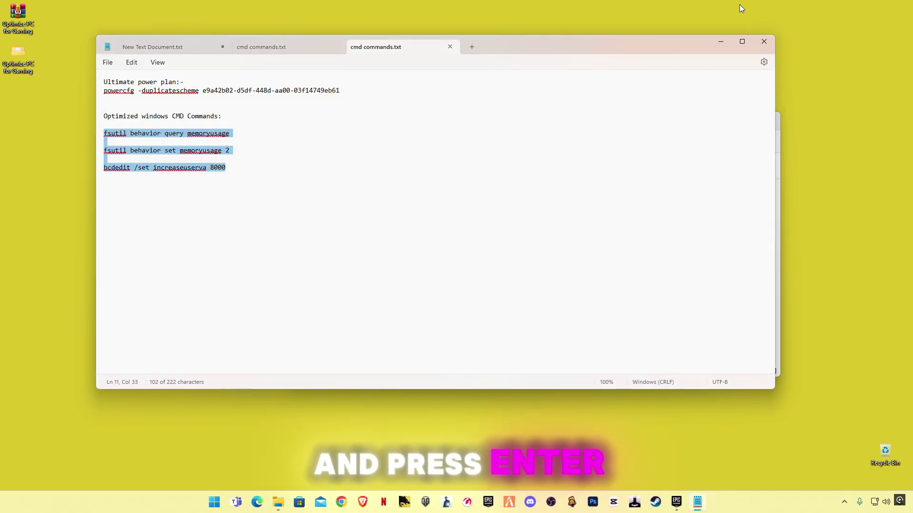
Close the cmd commands file and the Optimize PC for Gaming folder, and launch Fortnite from the Epic Games Launcher library.
click(764, 40)
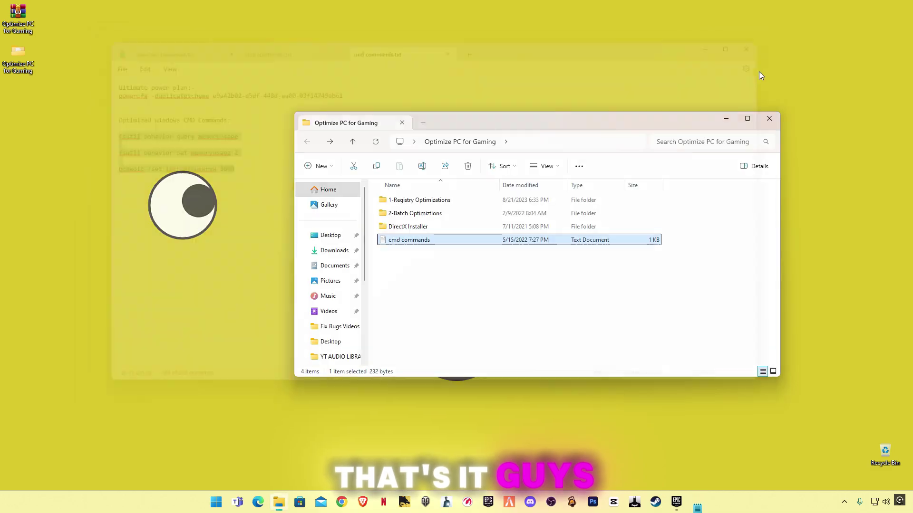
click(766, 118)
click(689, 507)
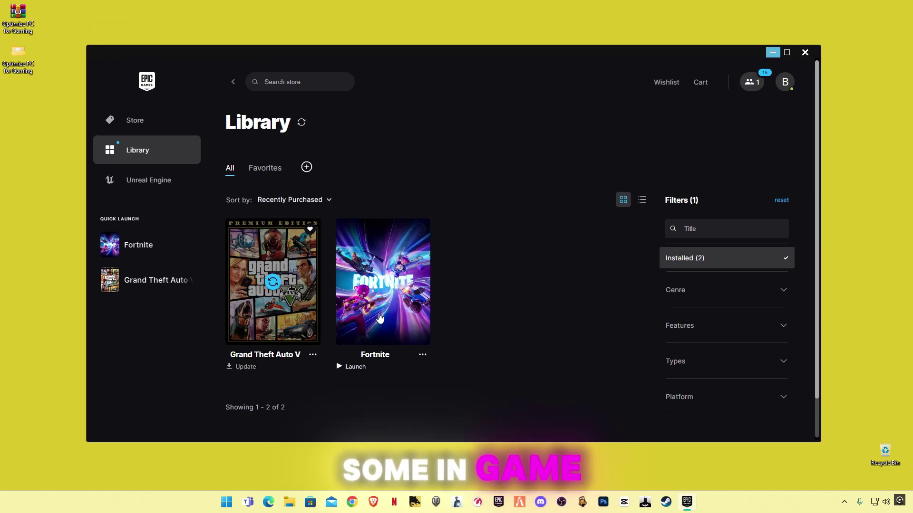
click(394, 292)
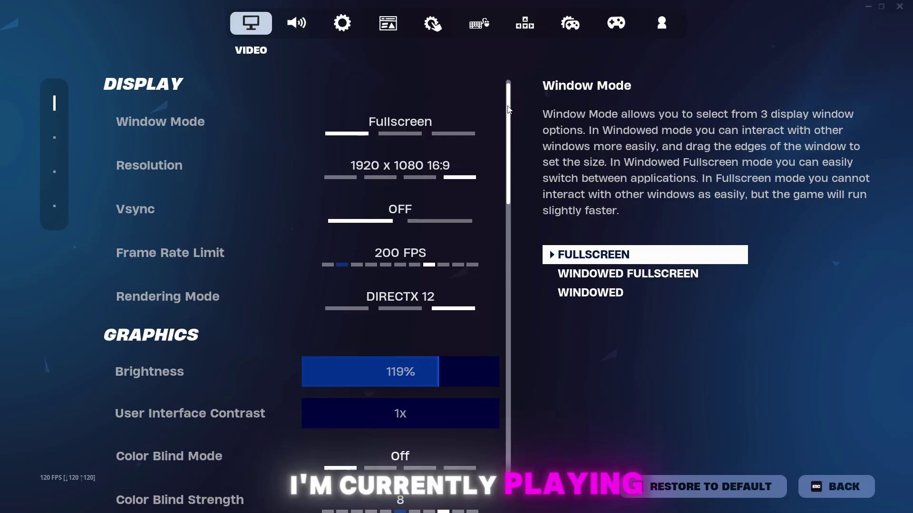
Review the Display and Graphics options in Fortnite's video settings, including window mode, resolution, Vsync, frame rate limit and rendering mode.
scroll(505, 141, down, 3)
drag(505, 142, 518, 107)
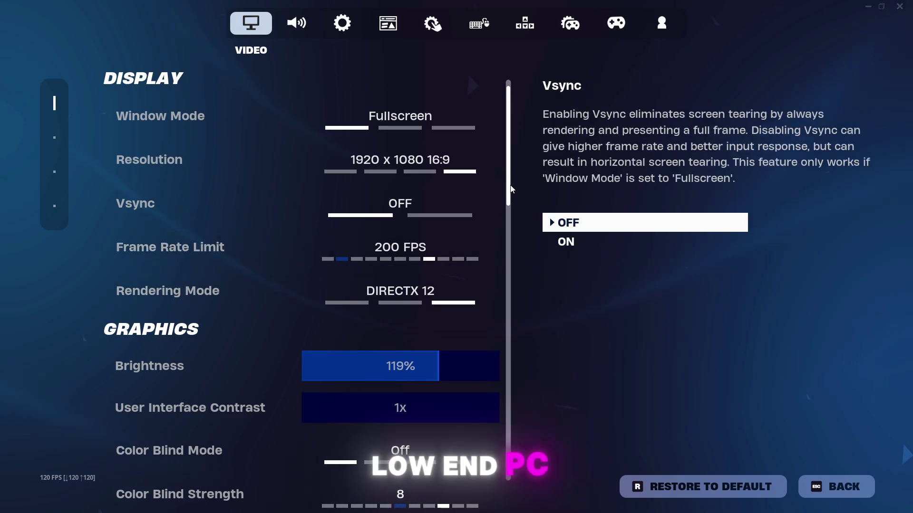
scroll(509, 190, down, 2)
scroll(510, 190, up, 2)
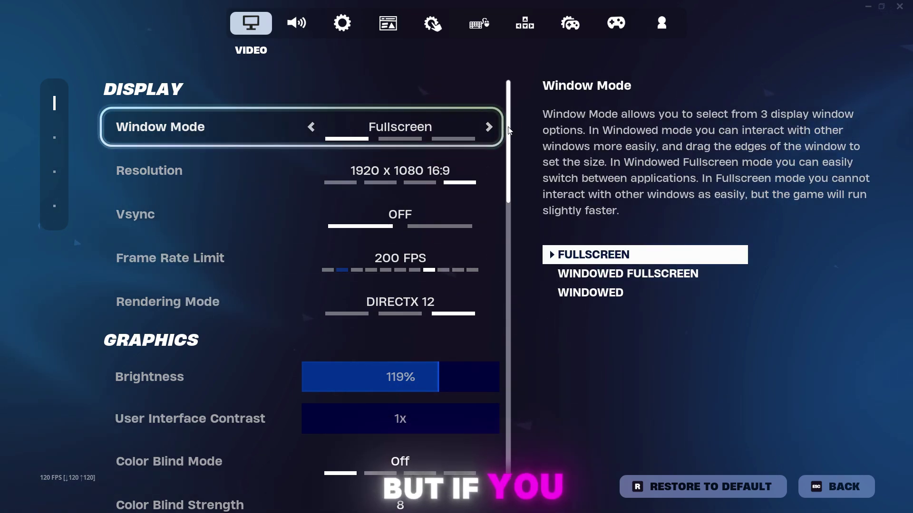
mouse_move(509, 129)
mouse_down()
mouse_move(518, 421)
mouse_move(516, 98)
mouse_up()
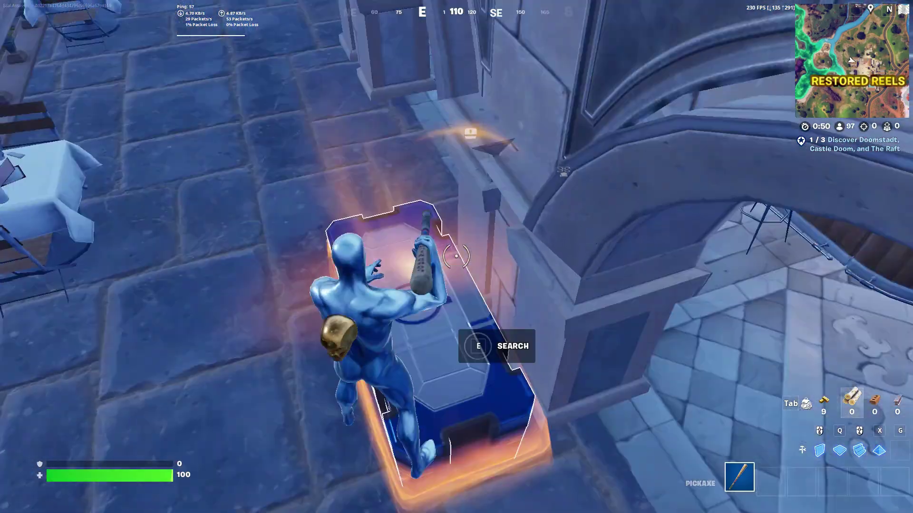
key(e)
key(w)
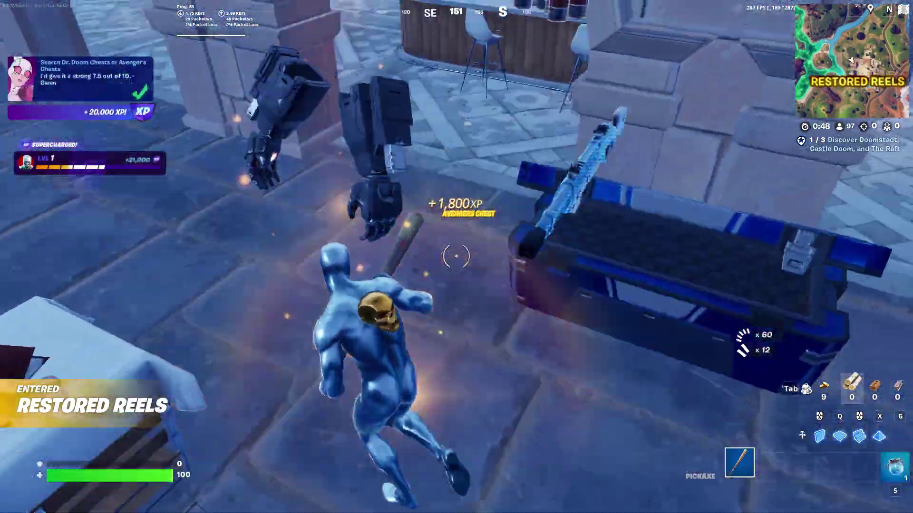
key(w)
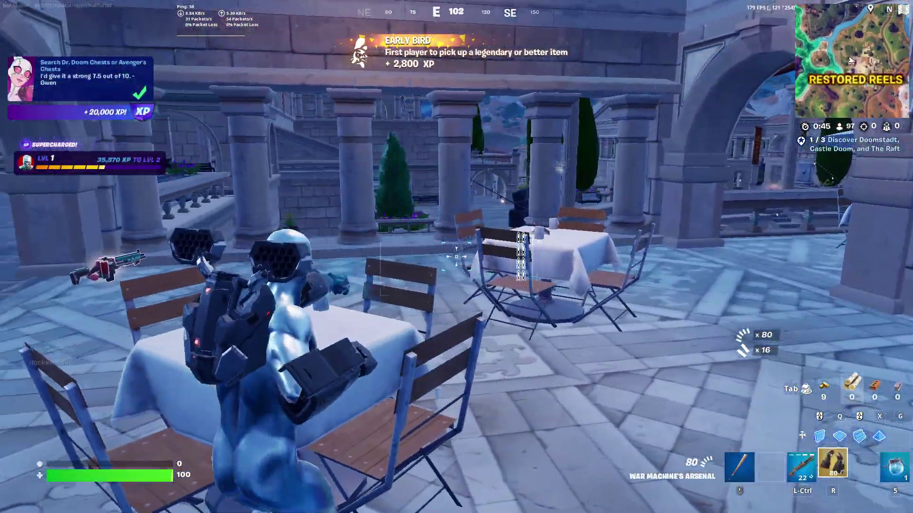
key(w)
key(r)
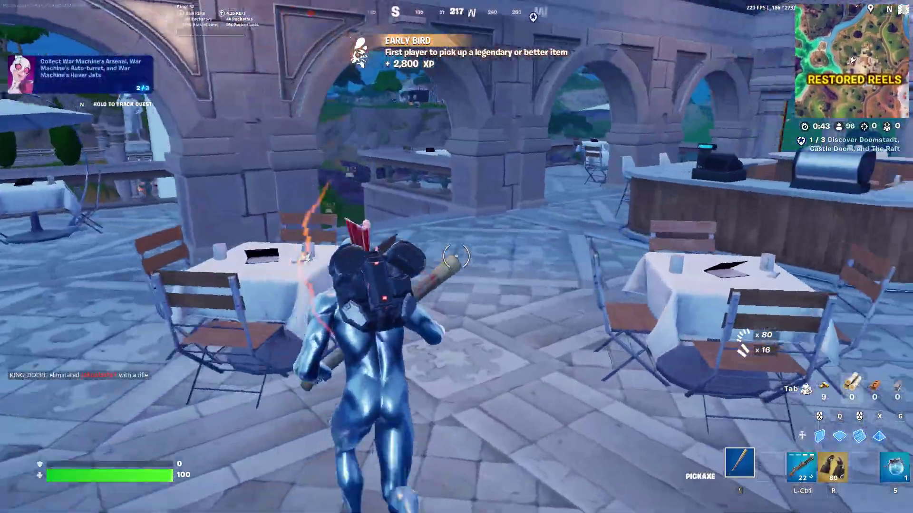
key(w)
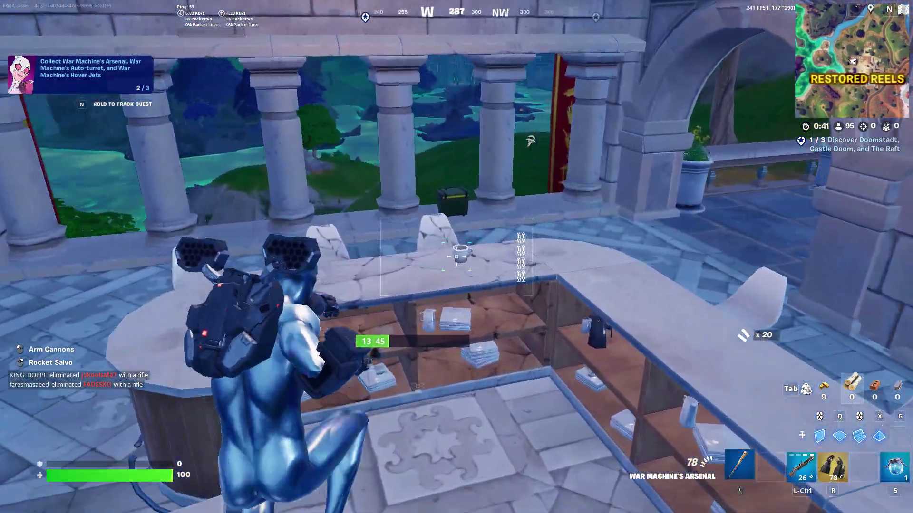
key(f)
key(ctrl)
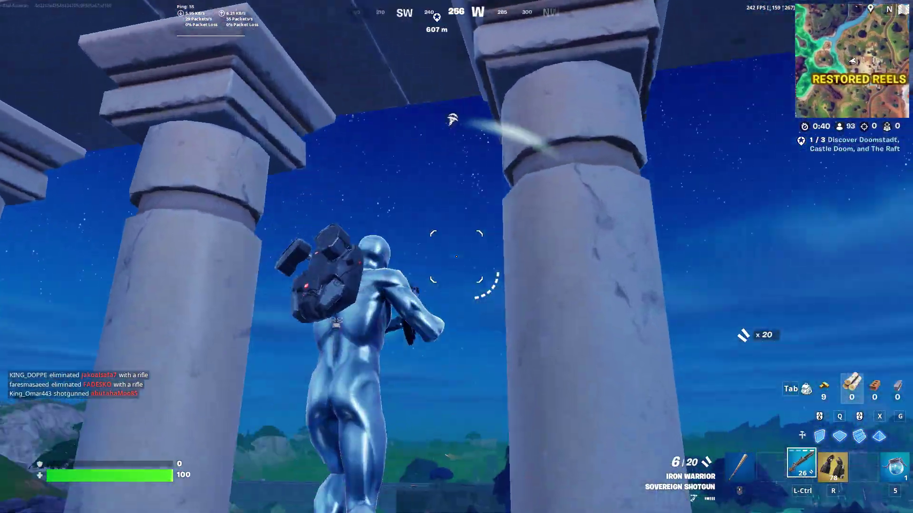
click(457, 257)
key(r)
click(457, 257)
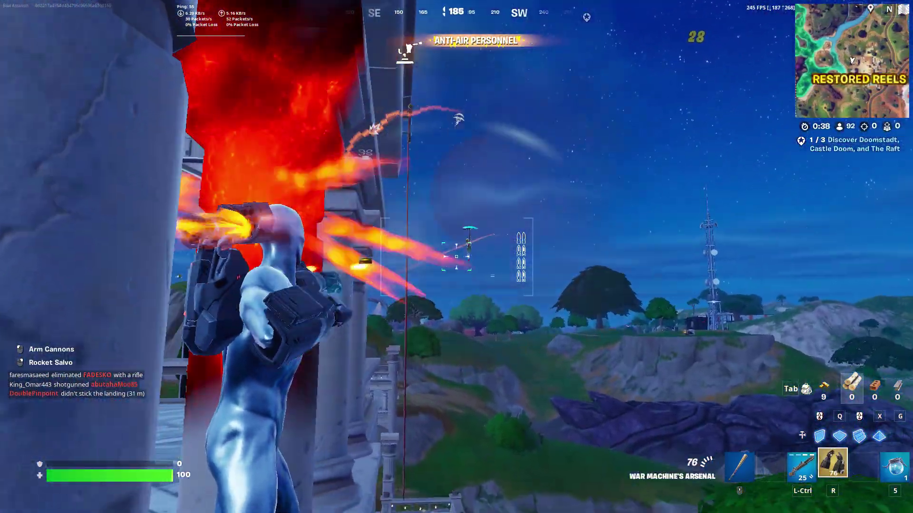